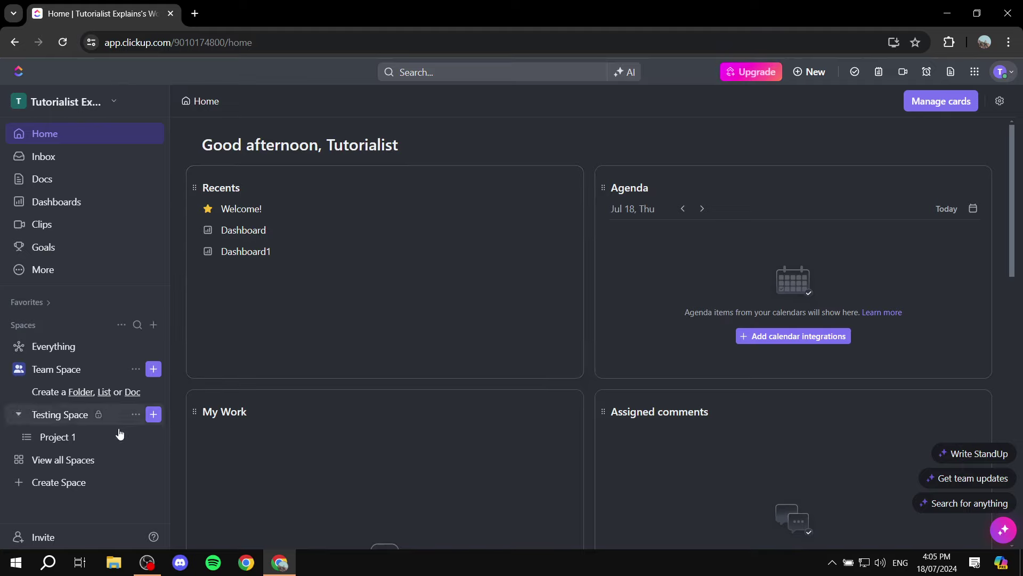
Open the Project 1 list under Testing Space from the sidebar.
click(79, 438)
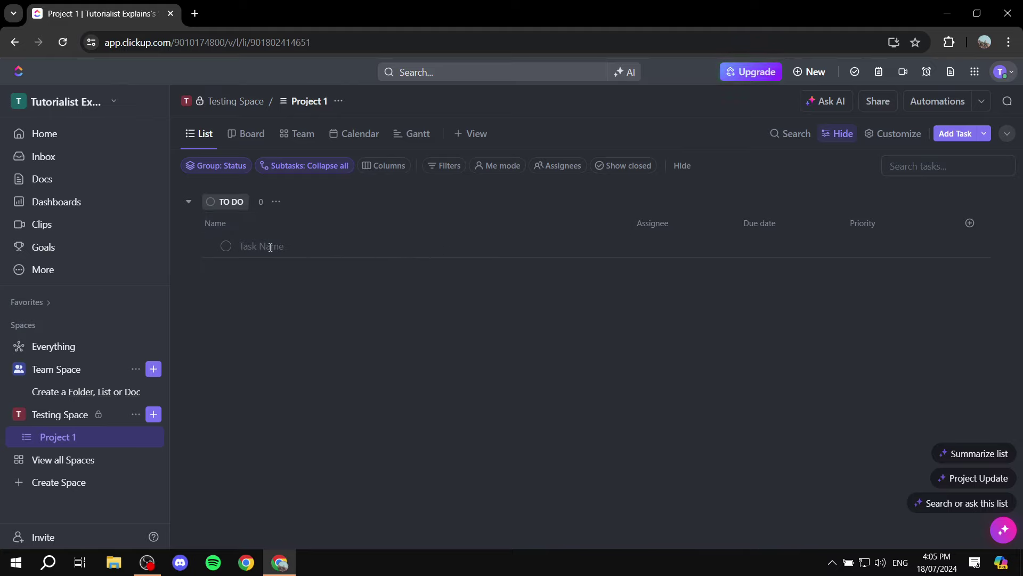
Add the tasks 'Write a script' and 'Water the plants' to the TO DO group.
click(472, 253)
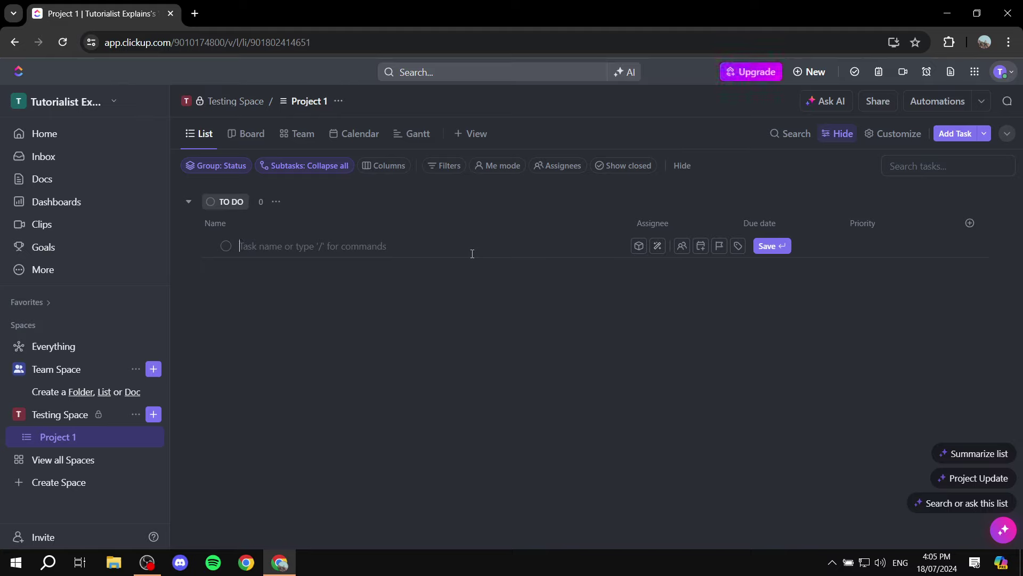
text(Write )
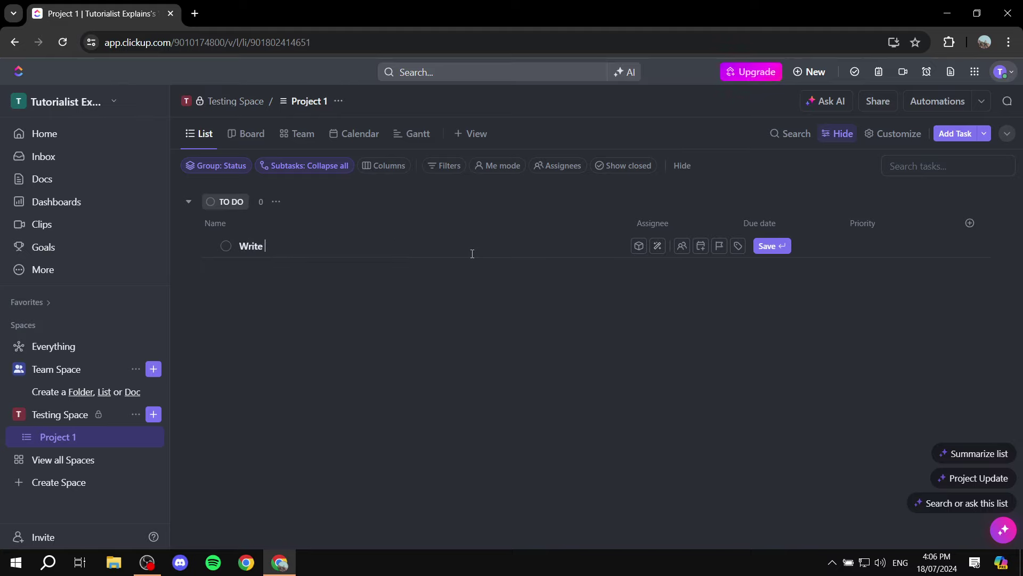
text(a script)
key(Return)
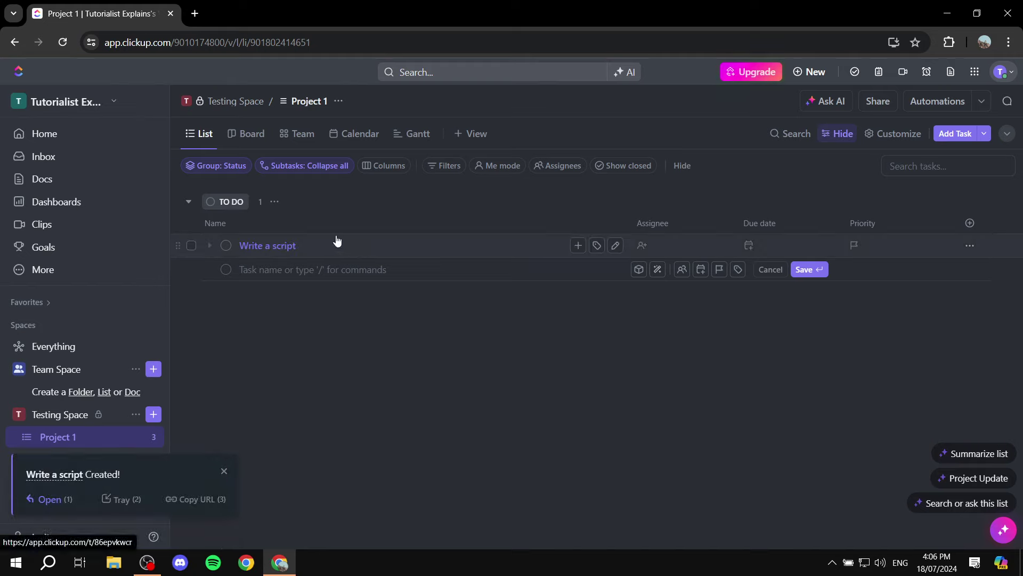
text(T)
key(BackSpace)
text(Watte)
key(BackSpace)
text(r the plants)
key(Return)
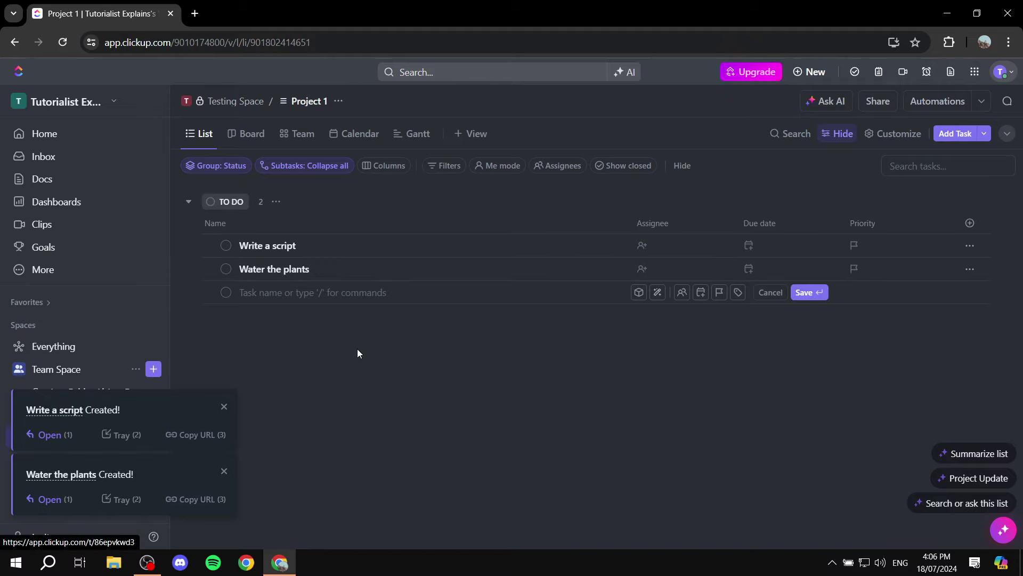
click(357, 349)
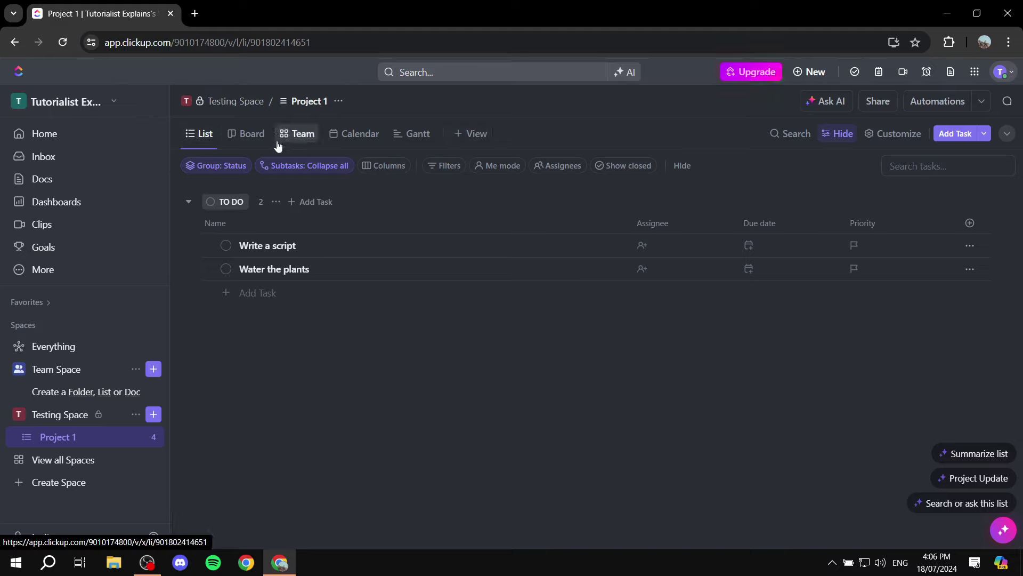
Add a Doc view to Project 1.
click(472, 135)
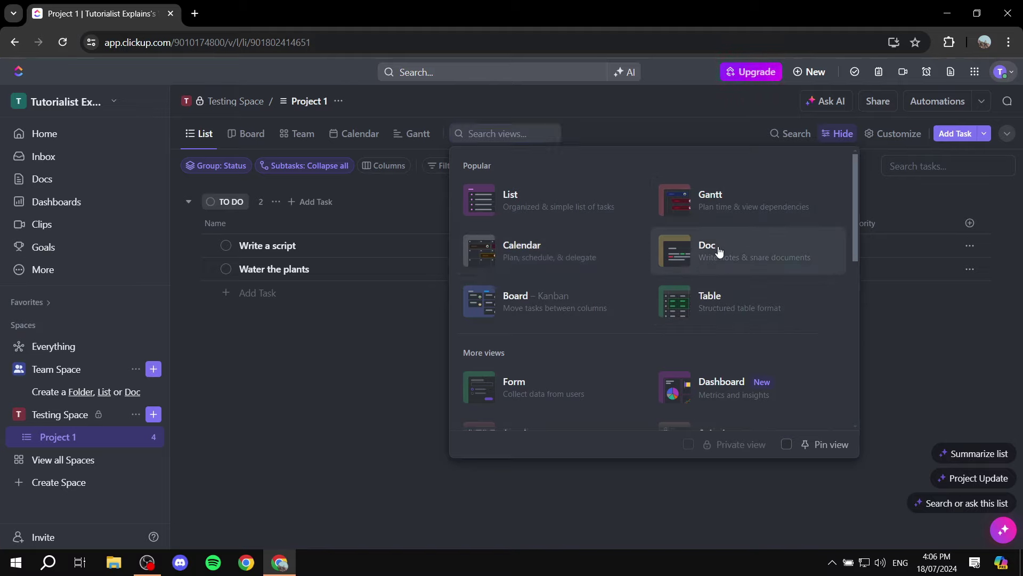
click(387, 160)
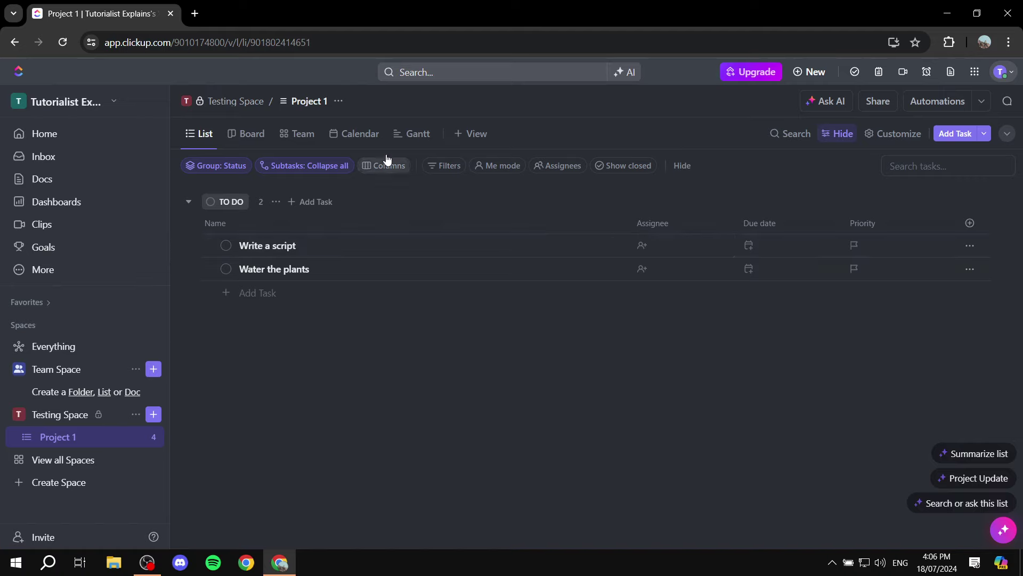
click(469, 134)
Add a Chat view to Project 1 from the view choices.
click(712, 250)
scroll(713, 266, down, 2)
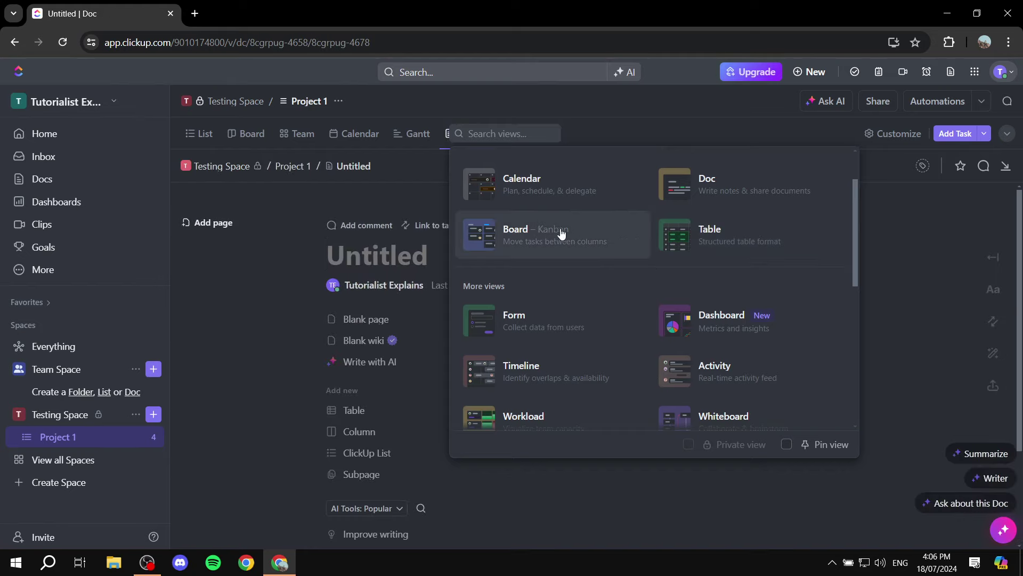
scroll(566, 228, down, 3)
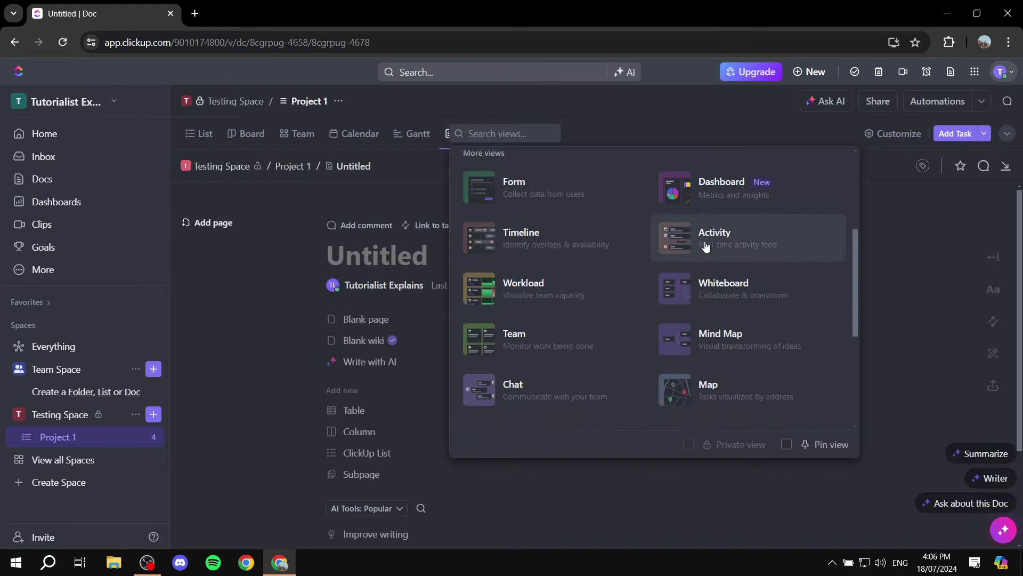
scroll(603, 325, down, 1)
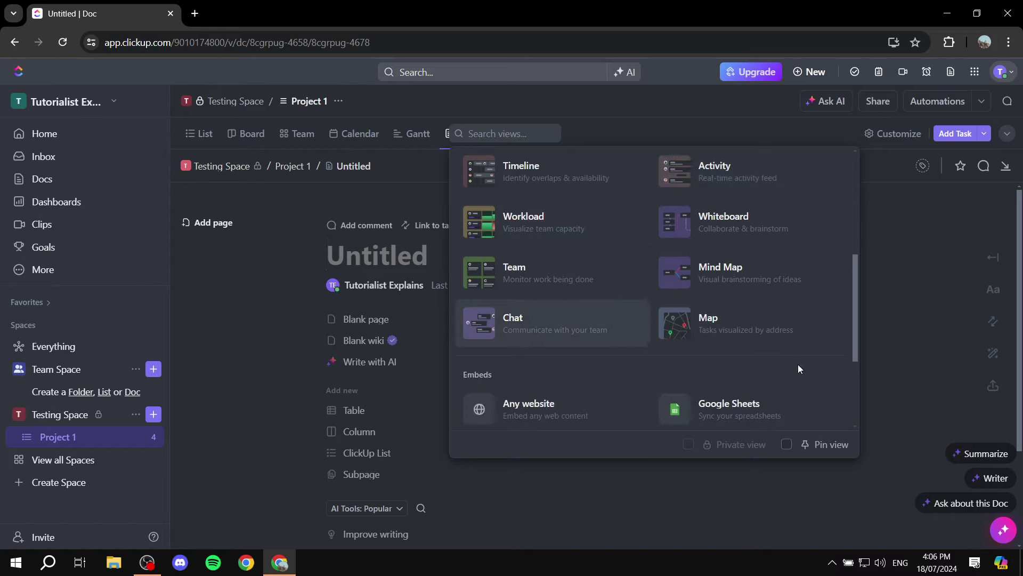
click(566, 325)
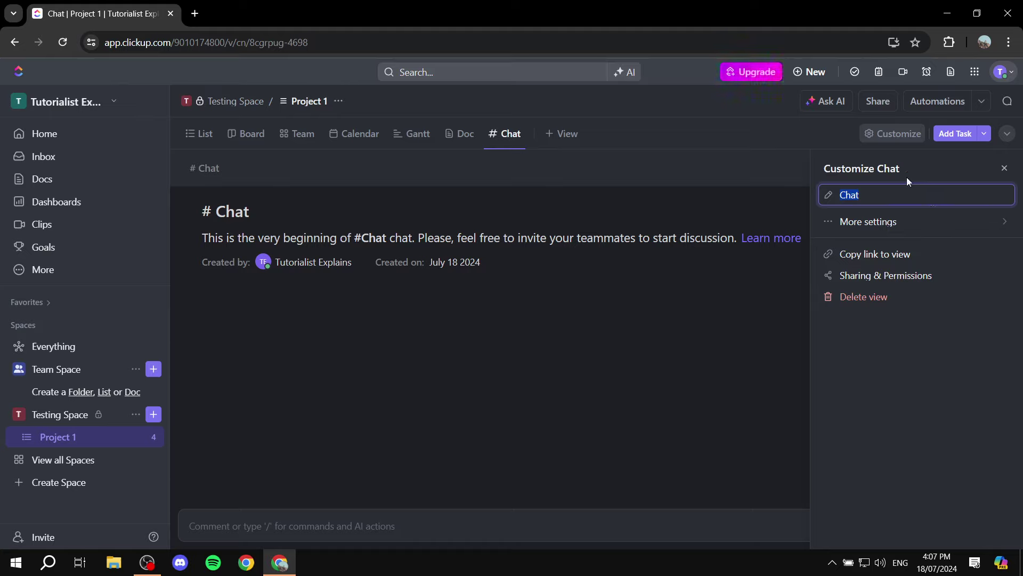
Rename the new chat view to 'General Chat' and close the customize panel.
text(General Chat)
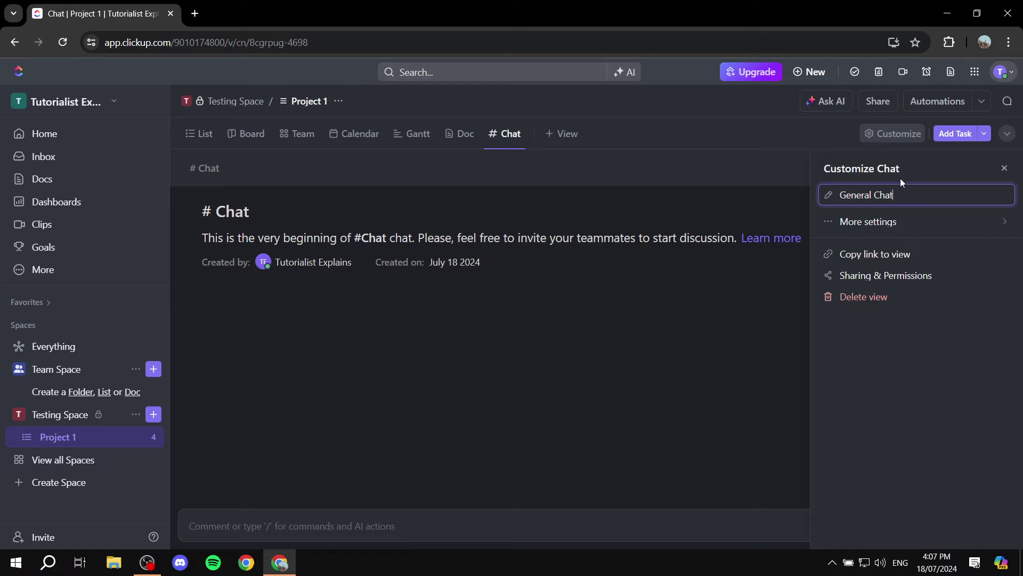
click(864, 227)
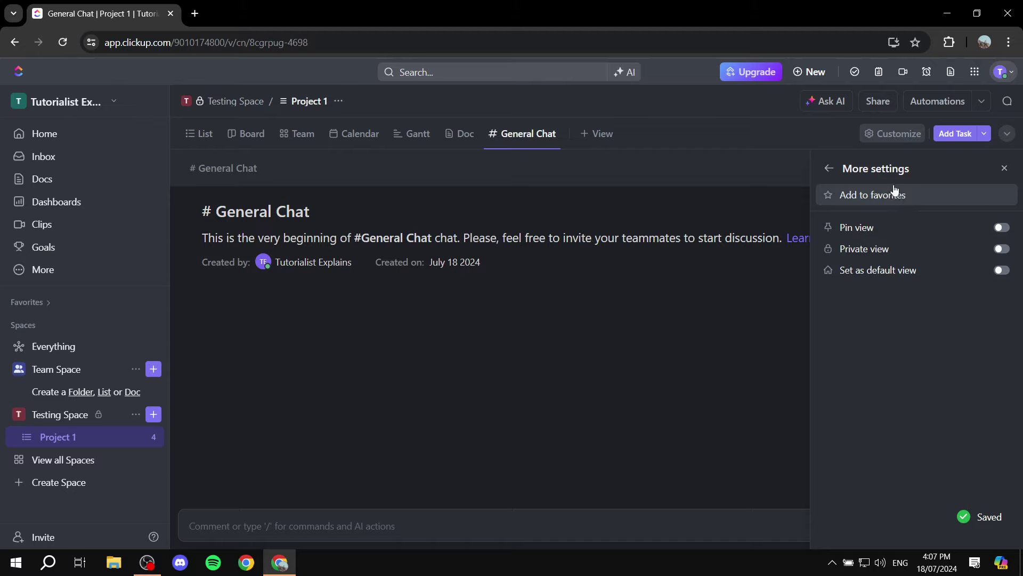
click(829, 168)
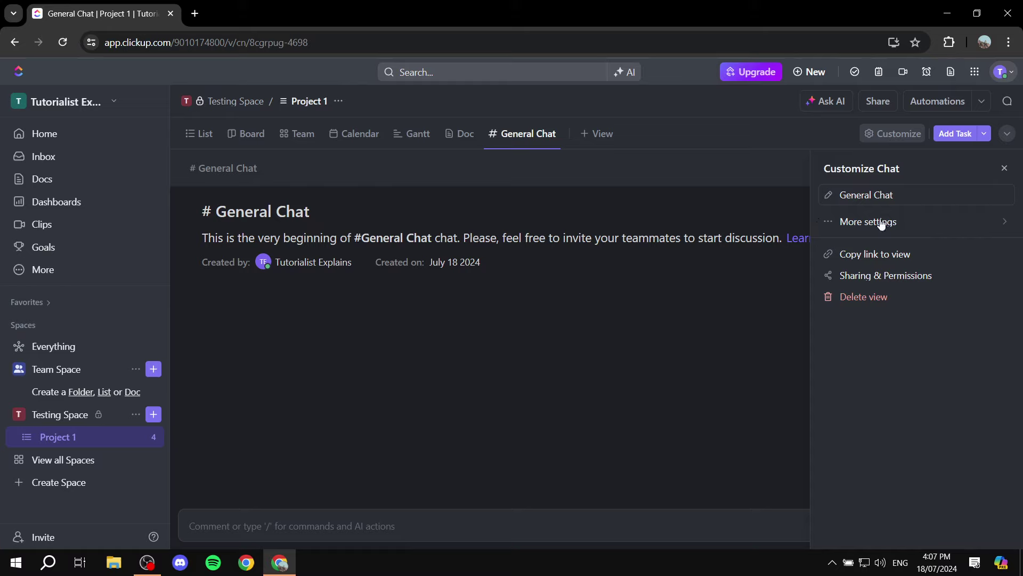
click(1005, 169)
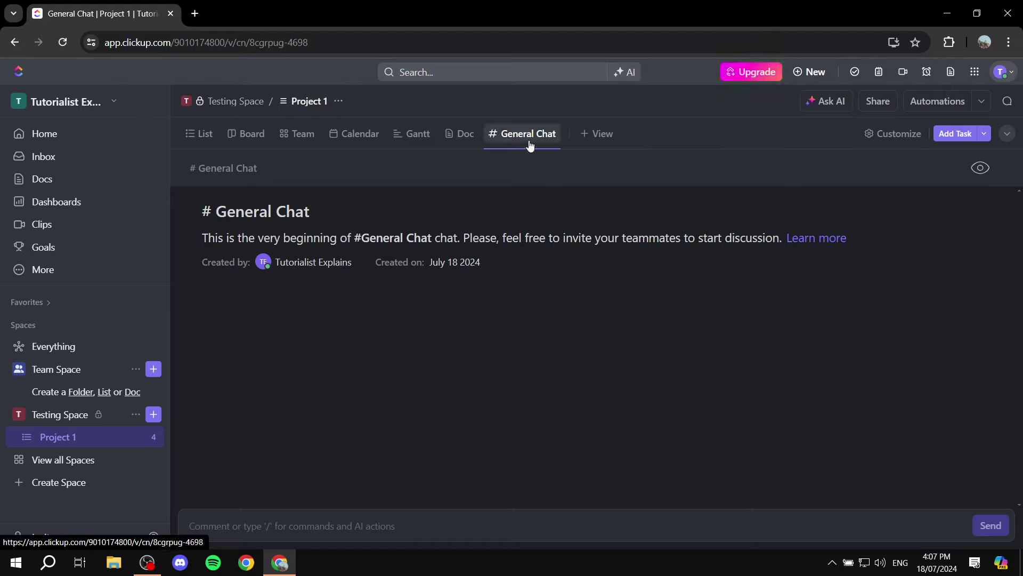
Post the message 'Normal Text' in General Chat.
click(420, 525)
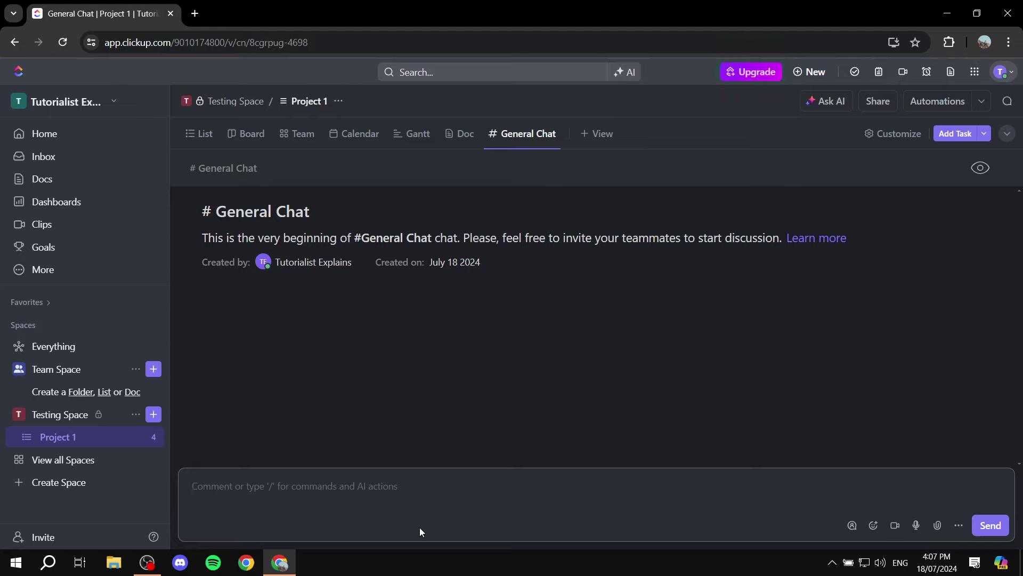
text(N)
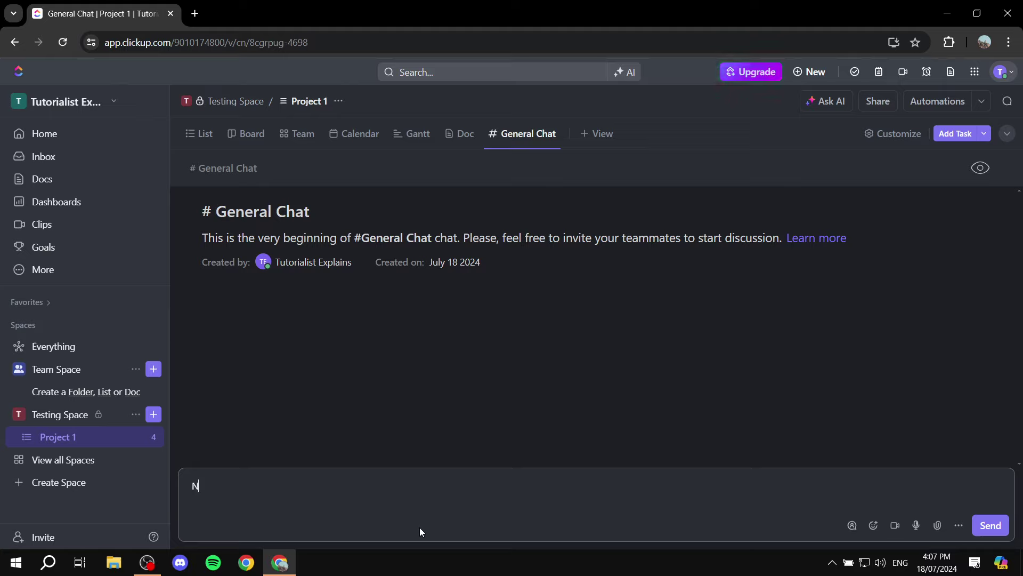
text(ormal Text)
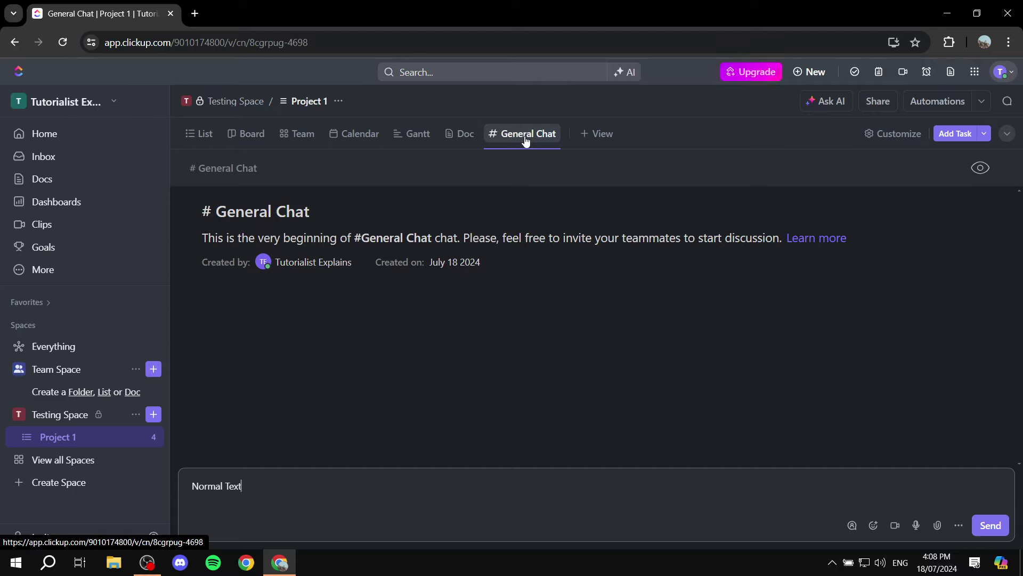
key(Return)
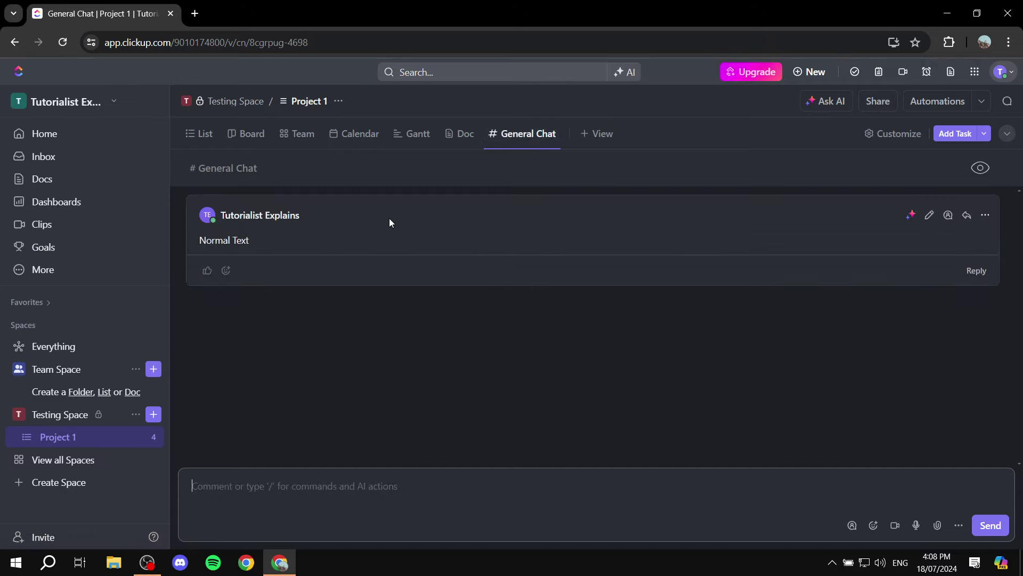
Add a thumbs-up reaction to the Normal Text message.
click(207, 270)
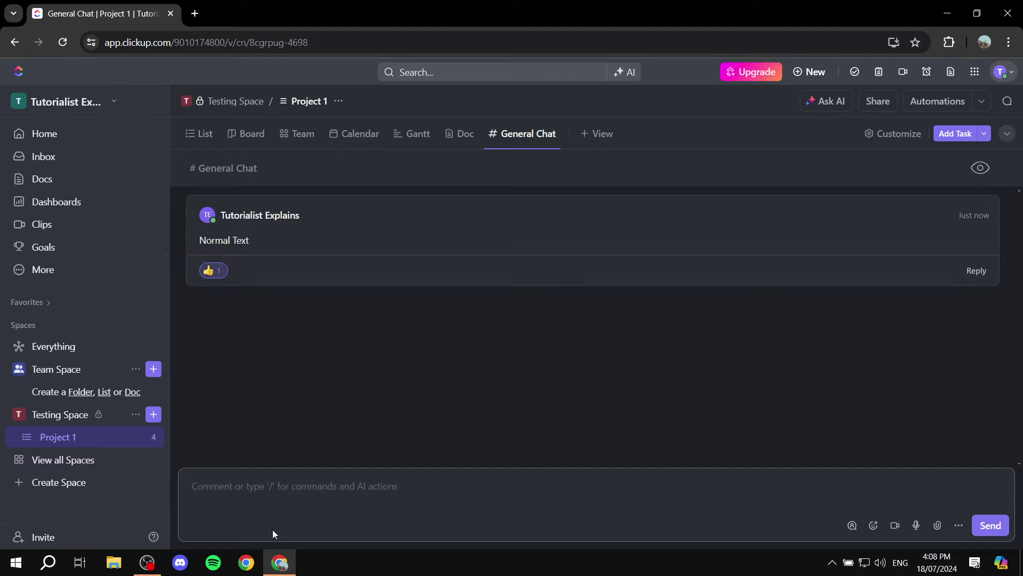
click(238, 271)
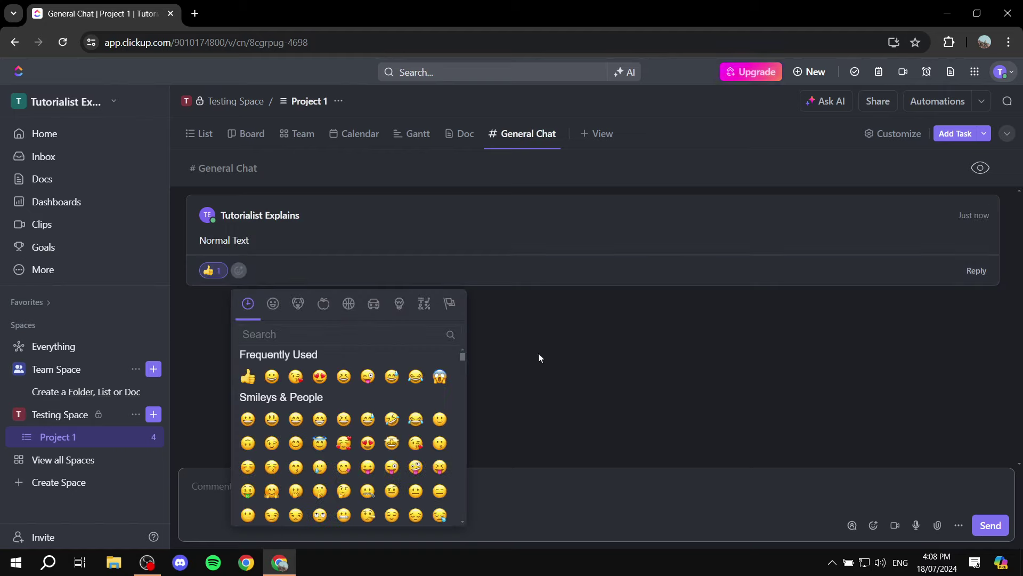
click(568, 346)
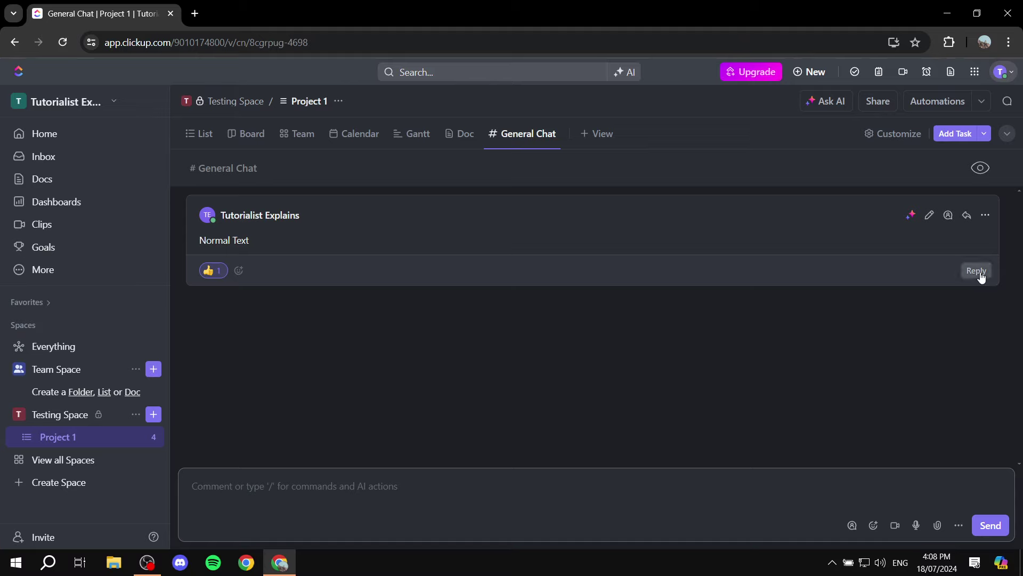
Reply 'Thats amazing' in the message's thread, then collapse the thread.
click(976, 272)
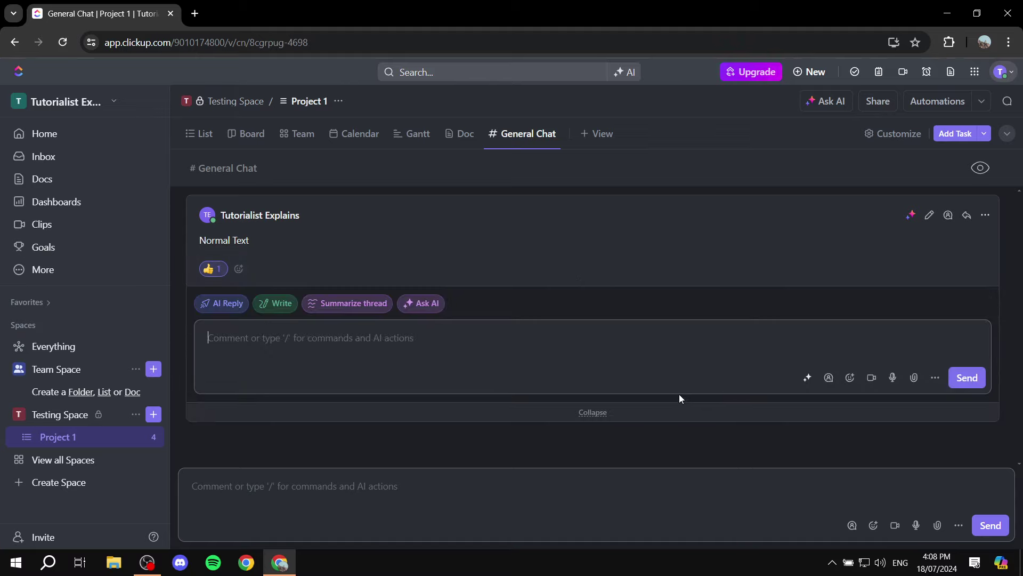
text(T)
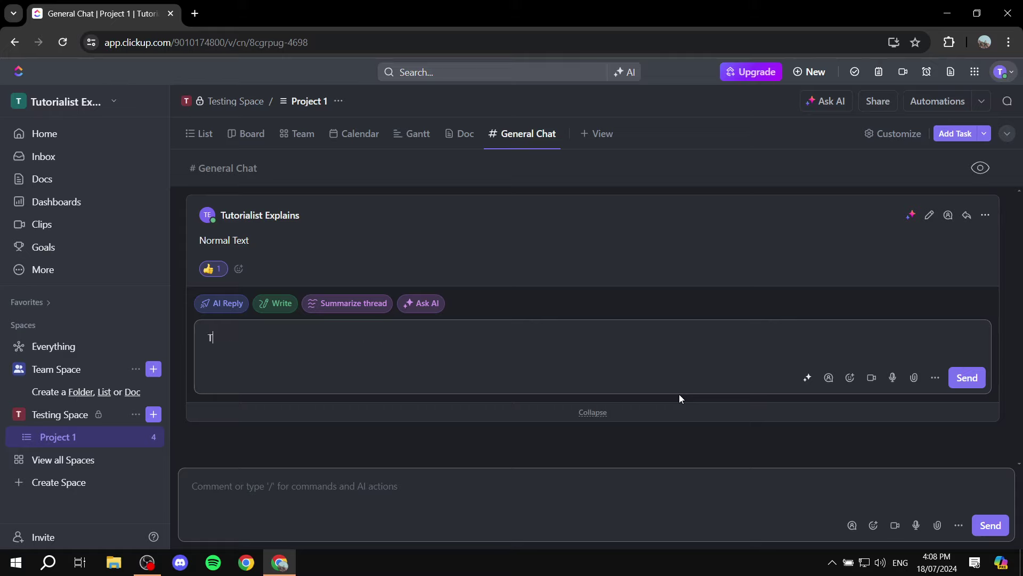
text(hats am)
key(BackSpace)
text(mazing)
key(Return)
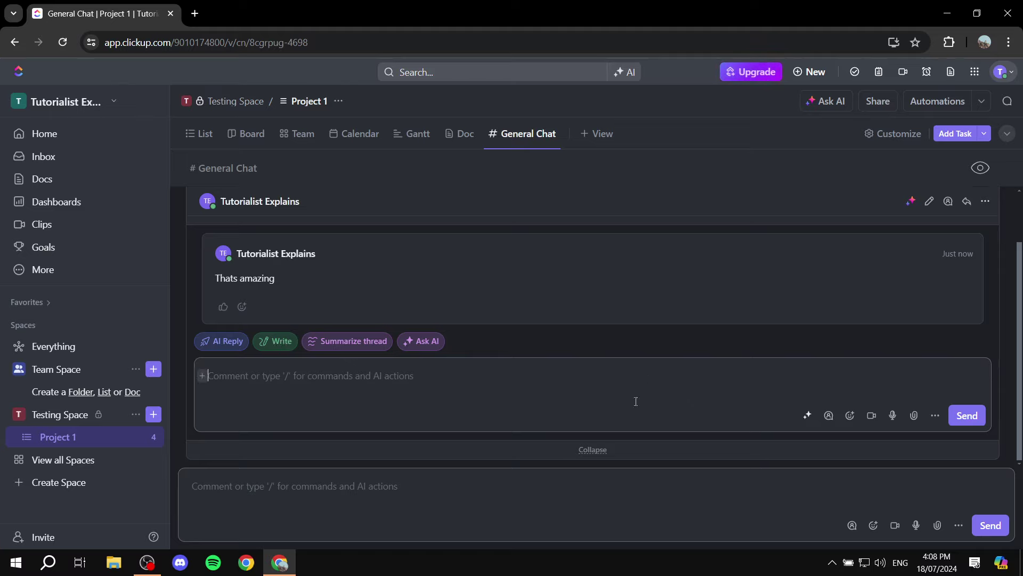
click(592, 451)
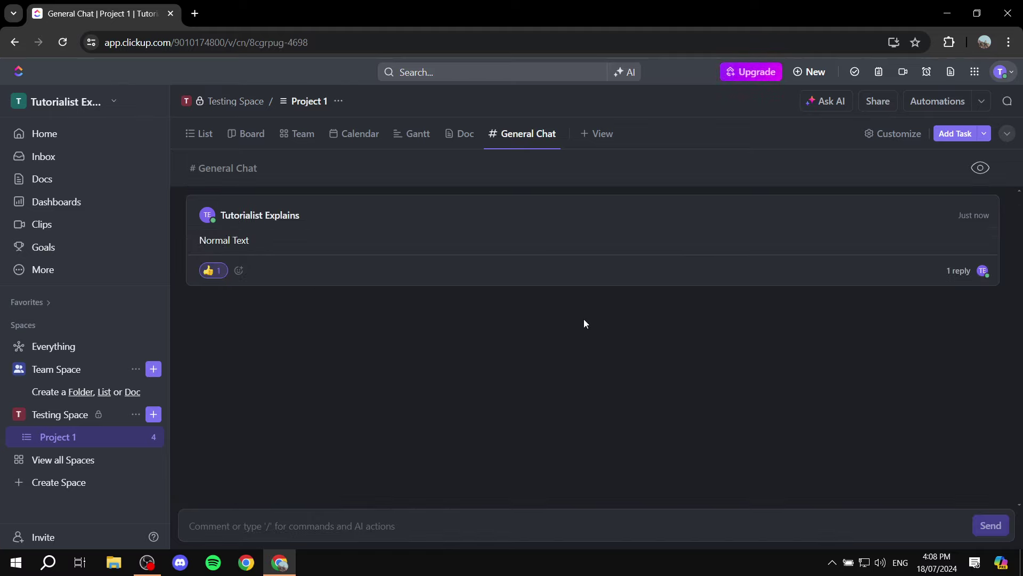
Post a second thread reply 'Test' and collapse the thread again.
click(959, 271)
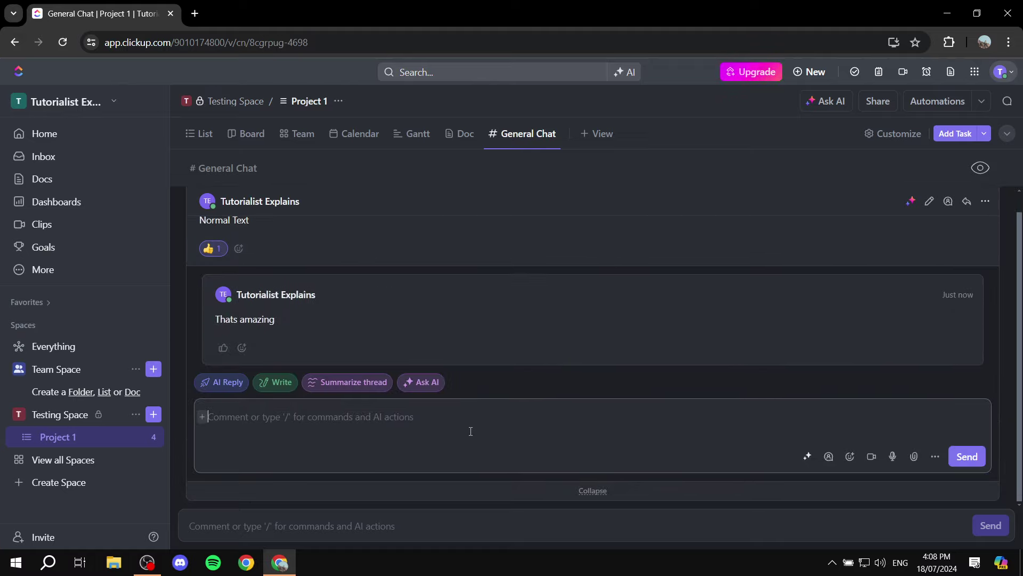
text(Test)
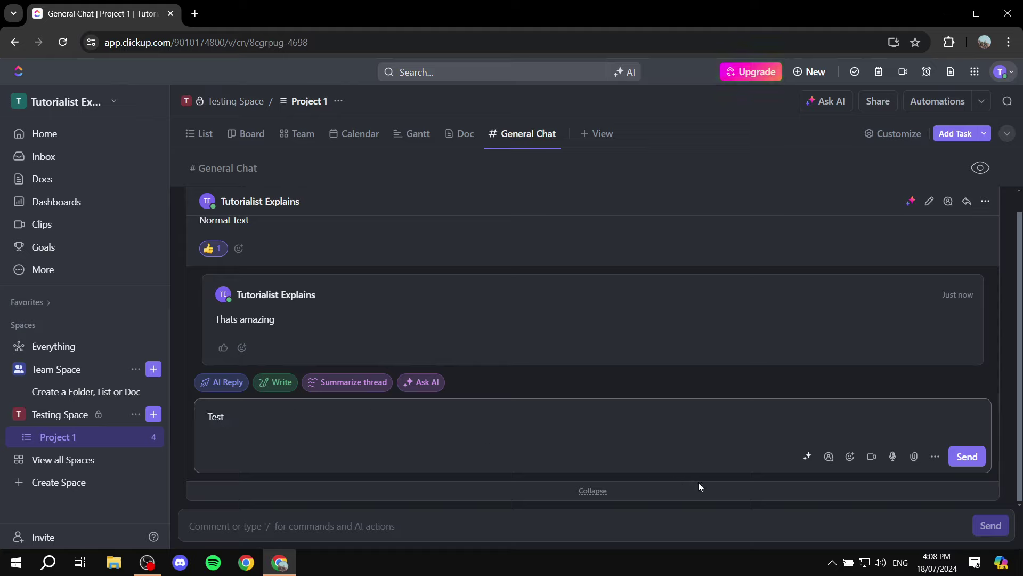
click(966, 456)
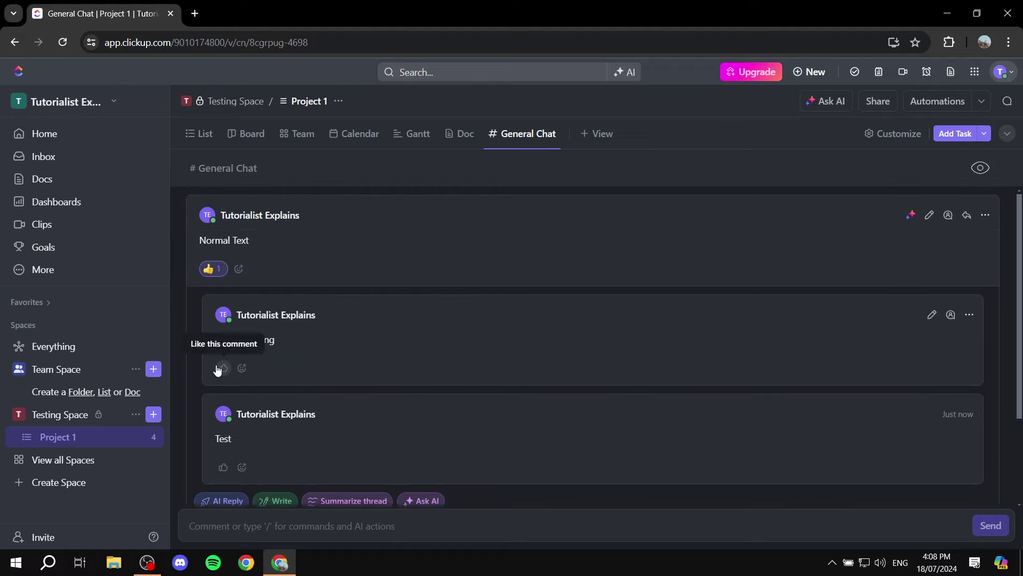
scroll(444, 464, down, 2)
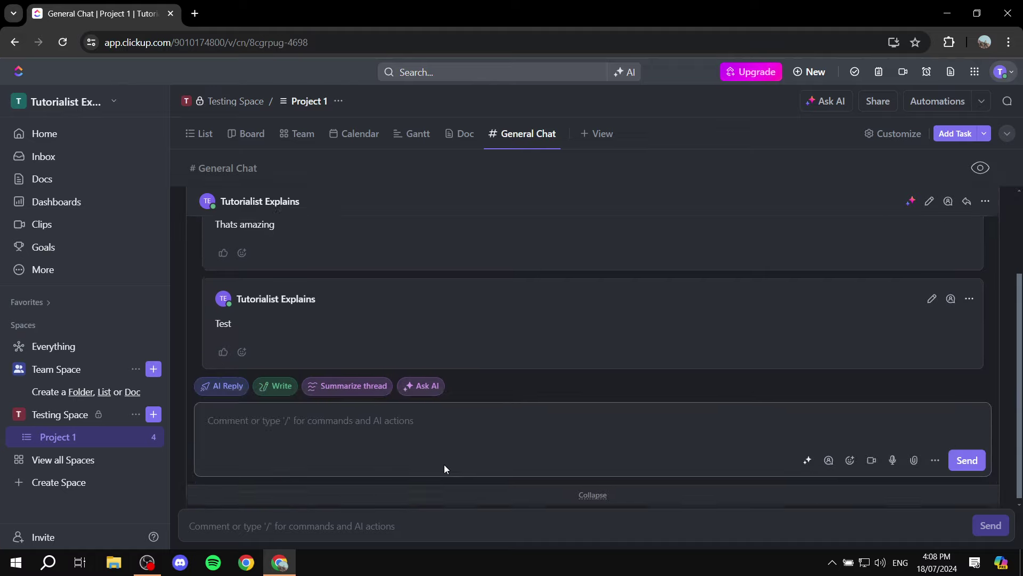
click(595, 491)
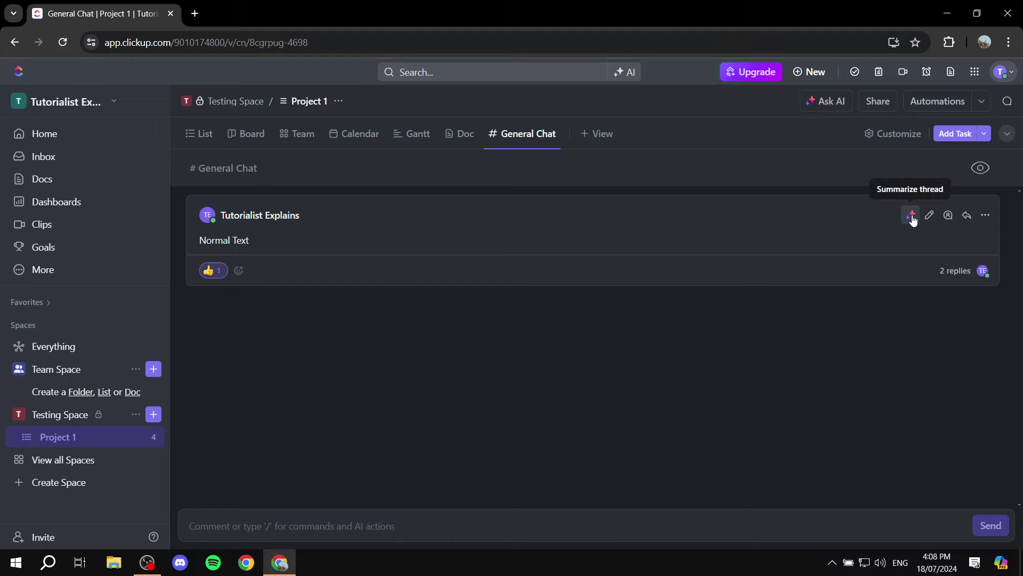
click(912, 216)
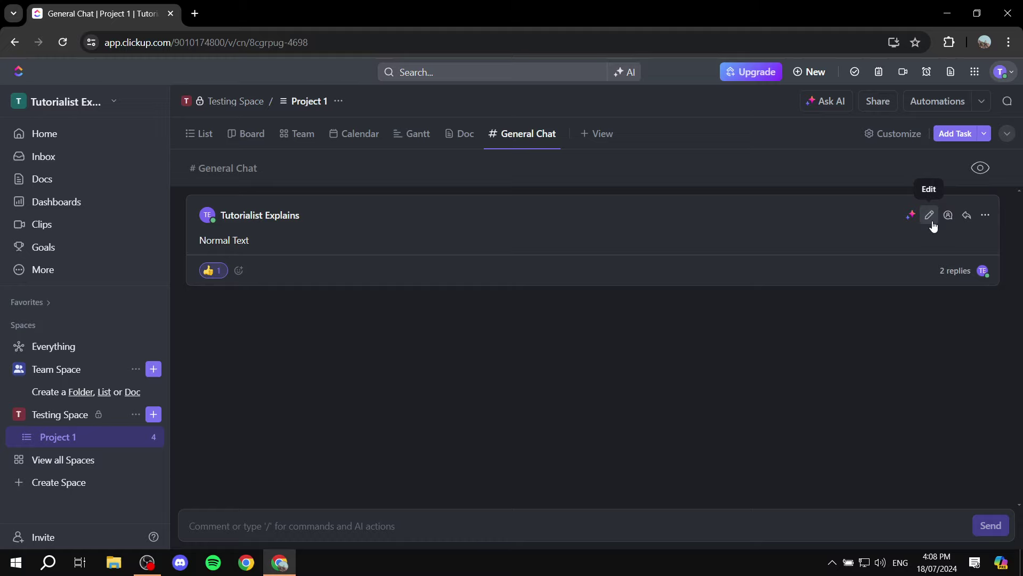
click(930, 216)
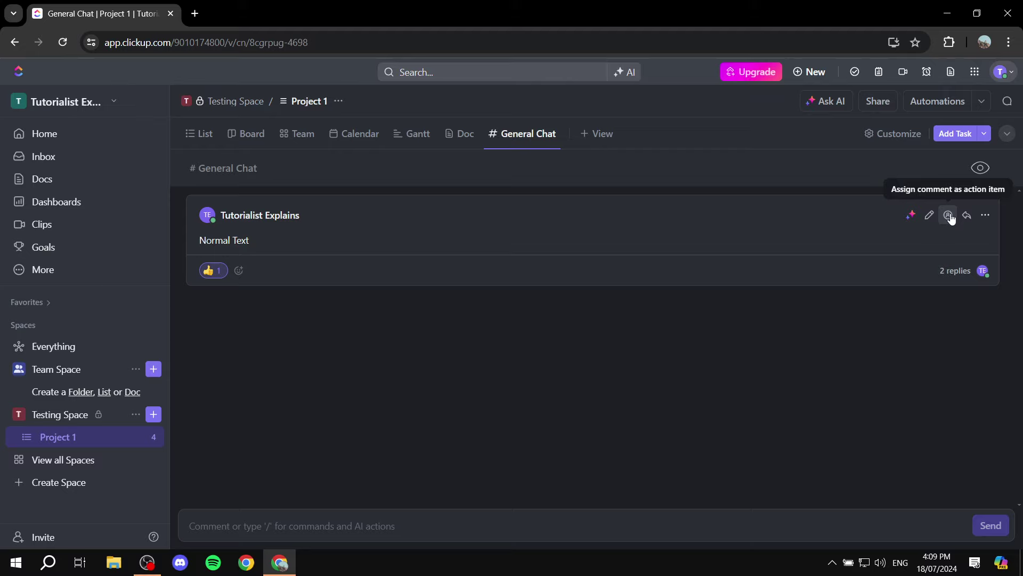
Assign the Normal Text message to yourself, then resolve and unresolve it.
click(949, 215)
click(877, 284)
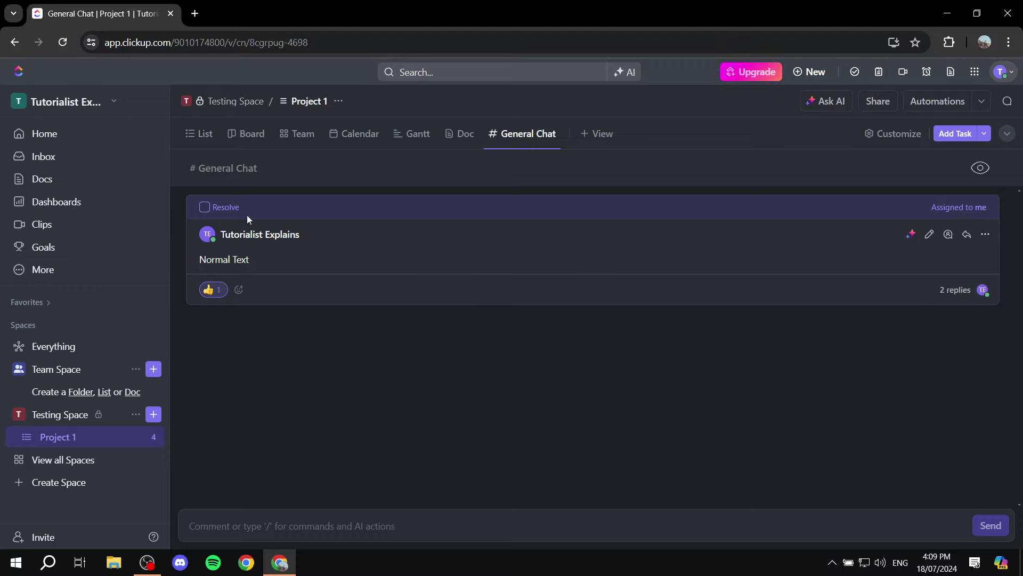
click(206, 209)
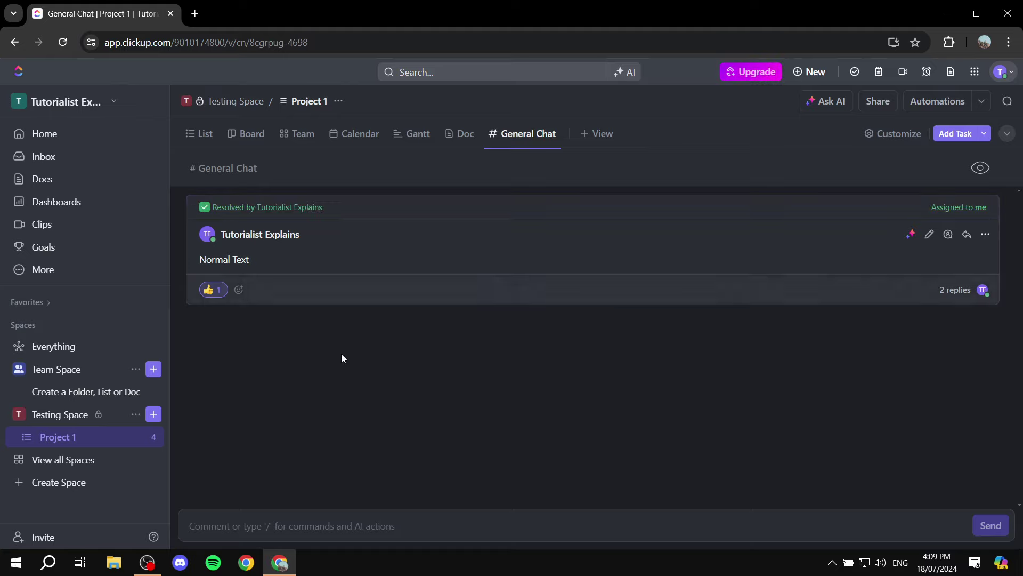
click(212, 205)
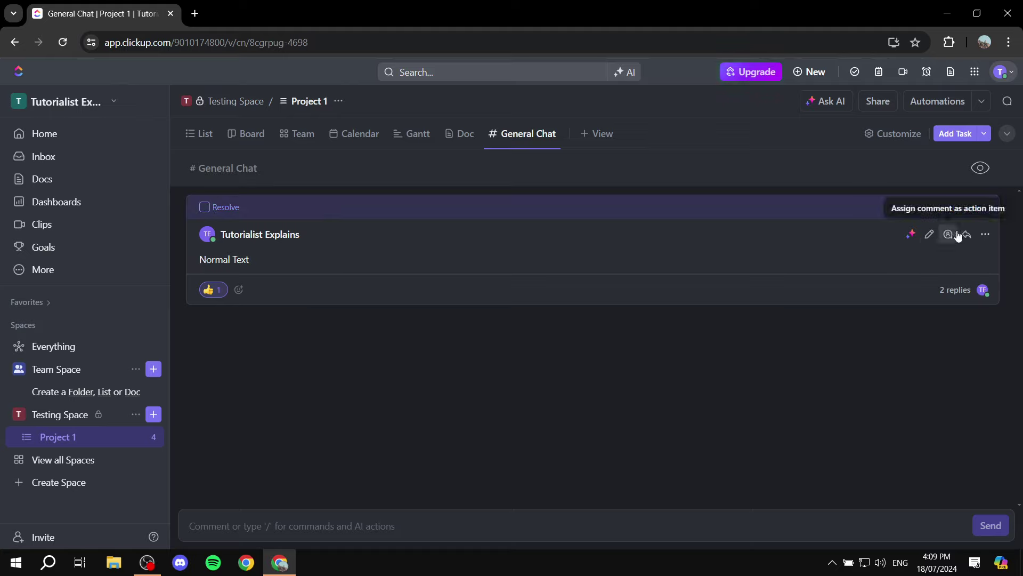
Unassign yourself from the message and bring up its more-options menu.
click(981, 208)
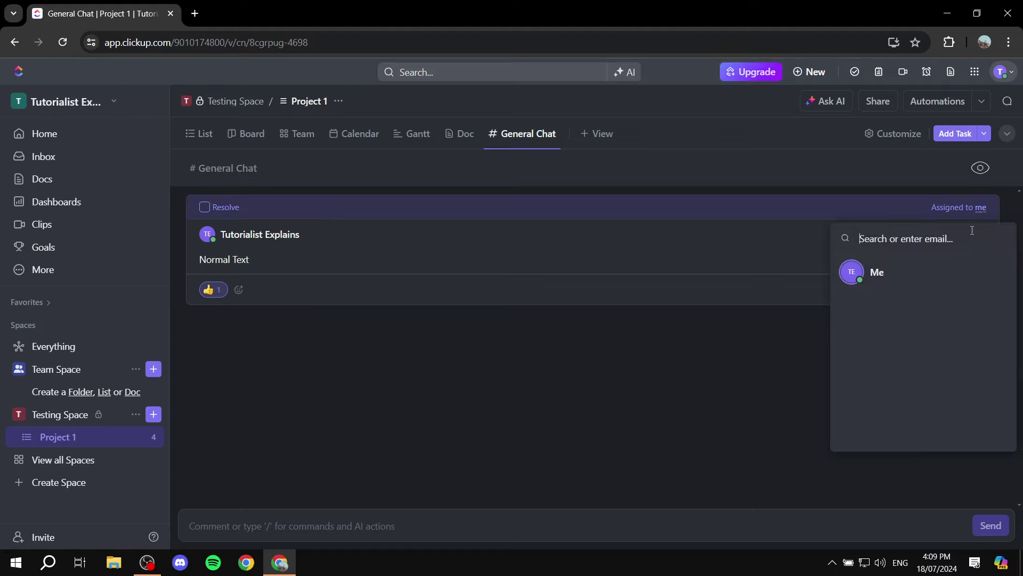
click(885, 274)
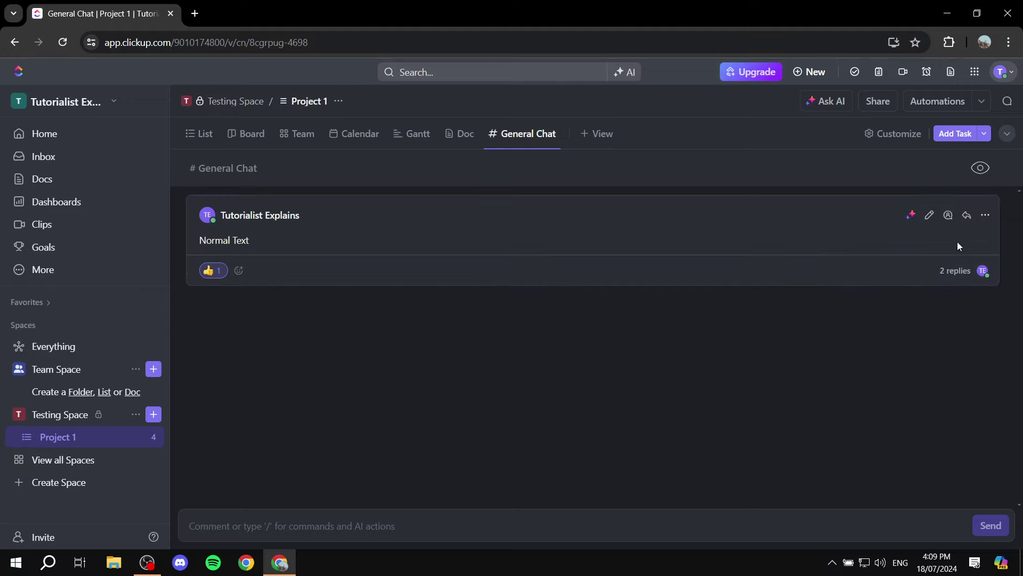
click(986, 216)
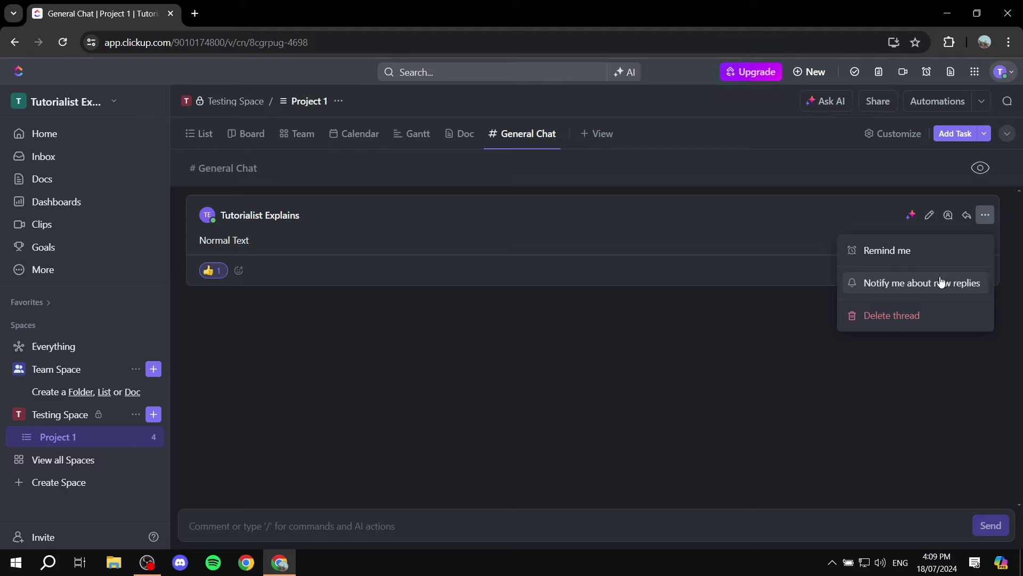
Start a new General Chat message as a Heading 1 line using the slash command.
click(453, 425)
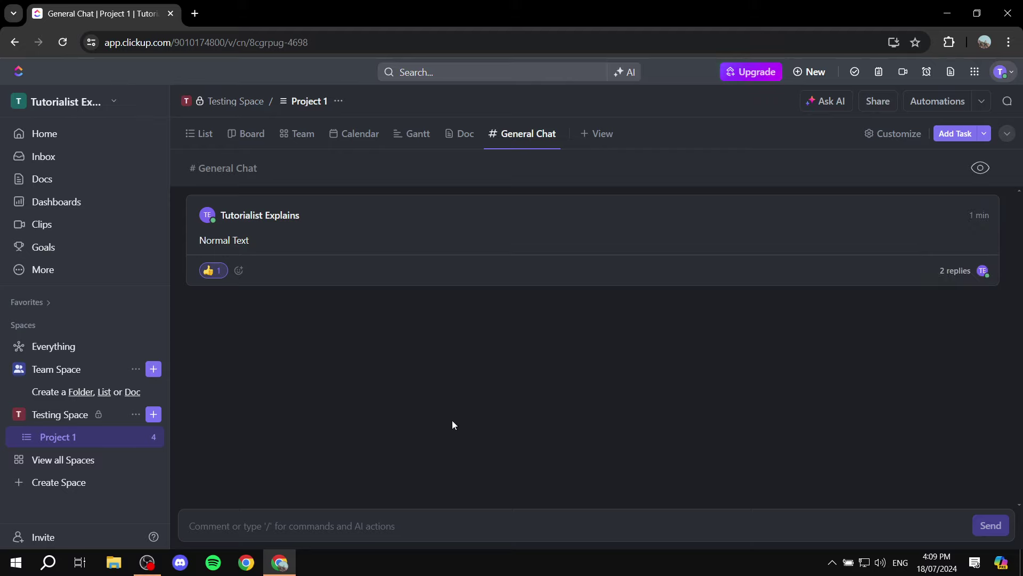
click(402, 516)
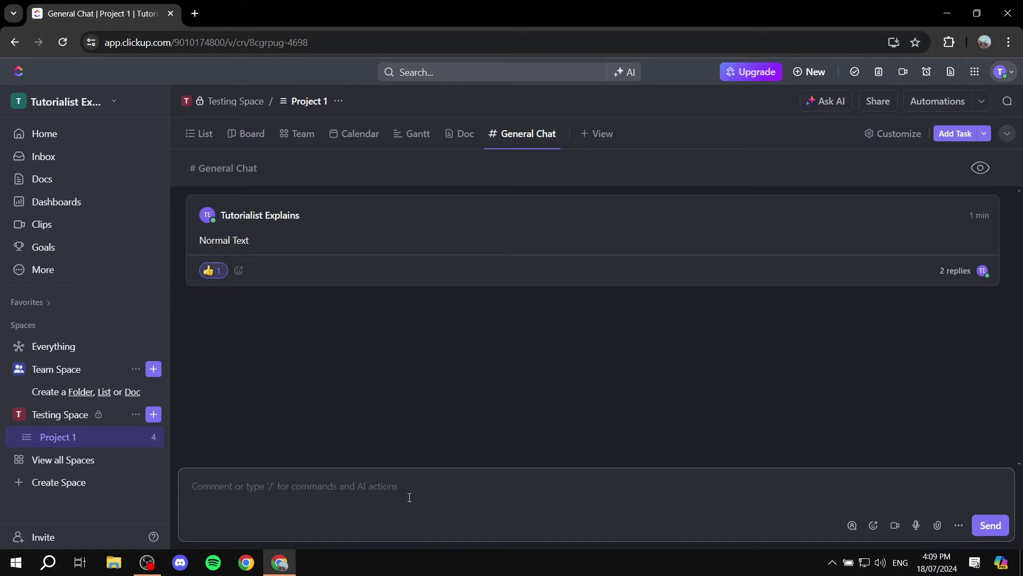
text(/)
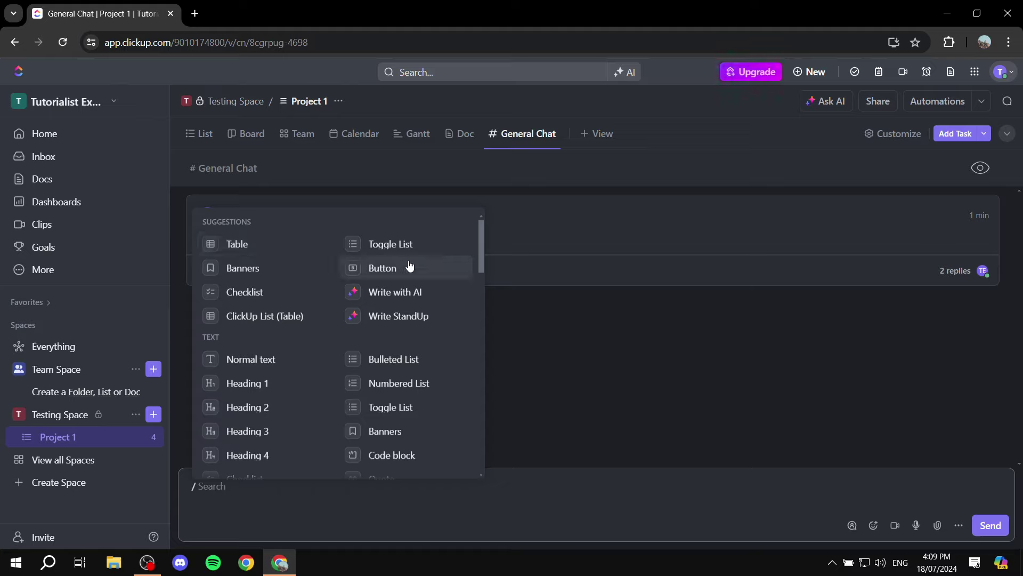
scroll(437, 311, down, 2)
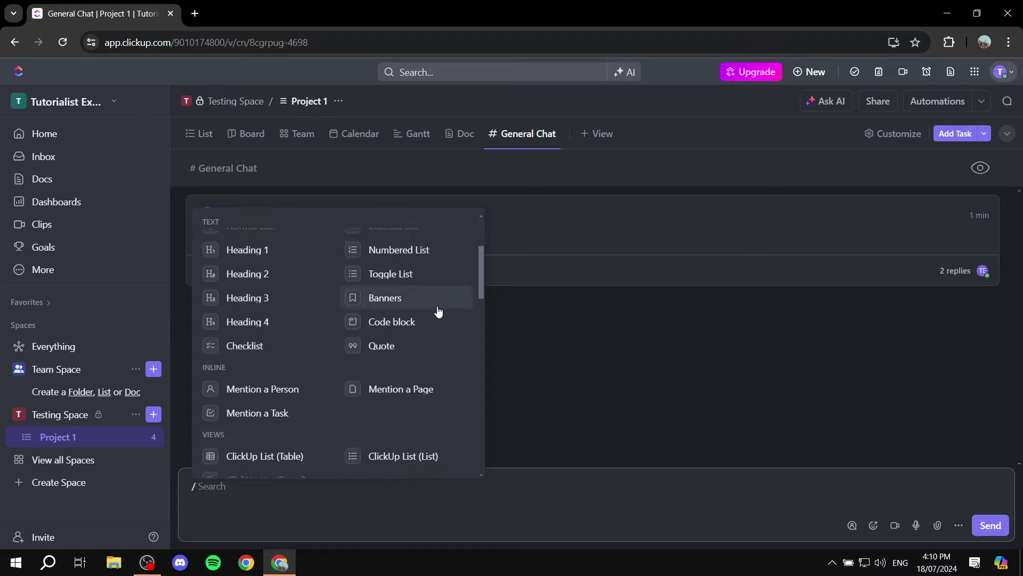
scroll(427, 338, up, 1)
scroll(401, 359, down, 3)
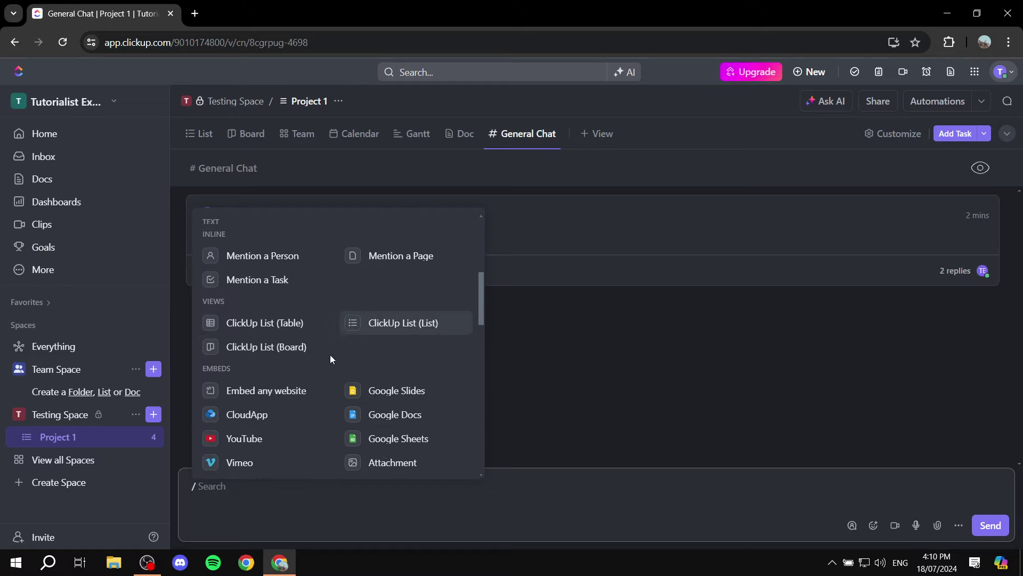
scroll(345, 342, up, 4)
scroll(328, 349, down, 2)
scroll(307, 338, up, 1)
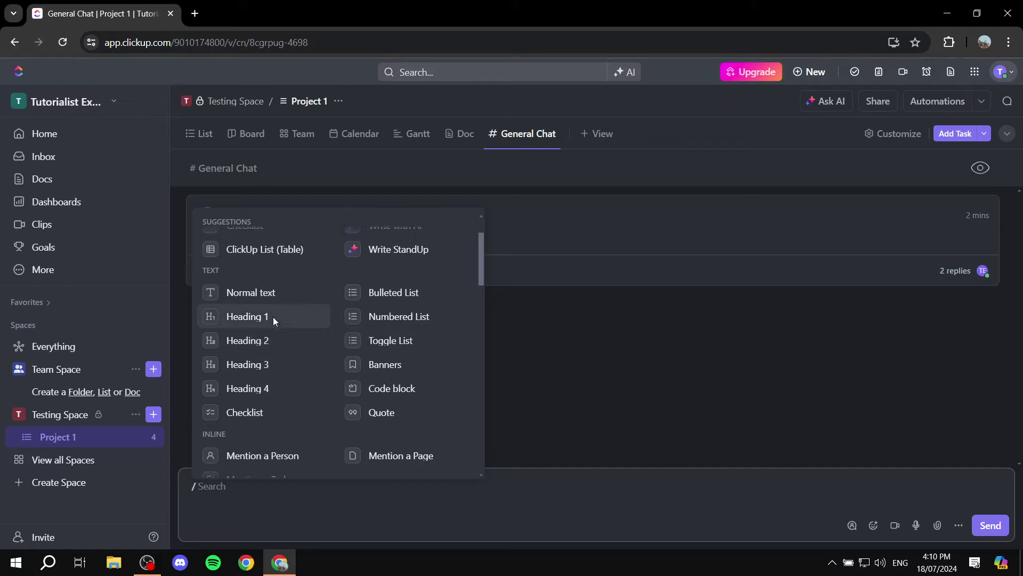
click(273, 316)
Write the heading 'This is a table' and insert a table sized to five columns, four rows.
text(This is a table)
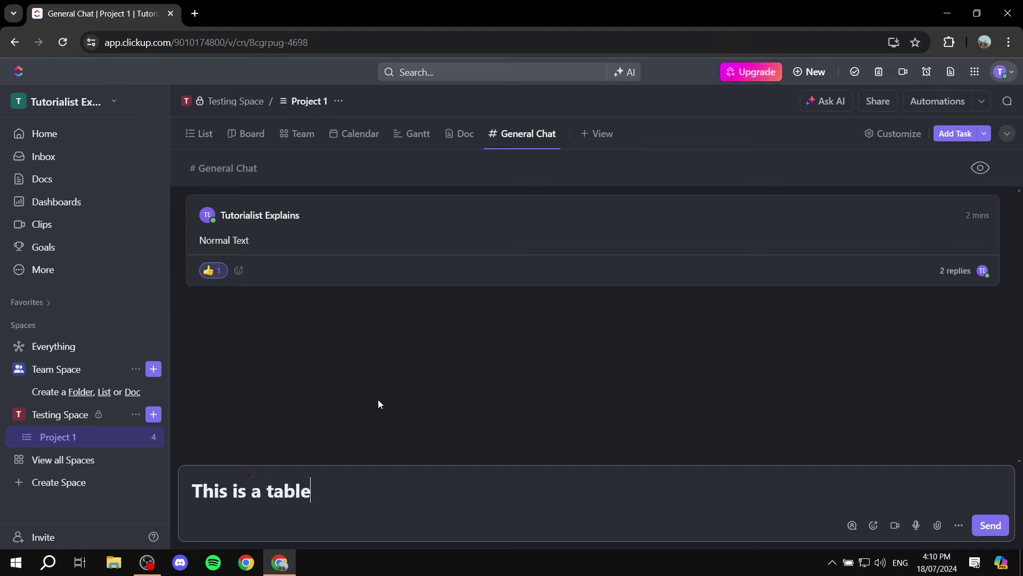
key(Return)
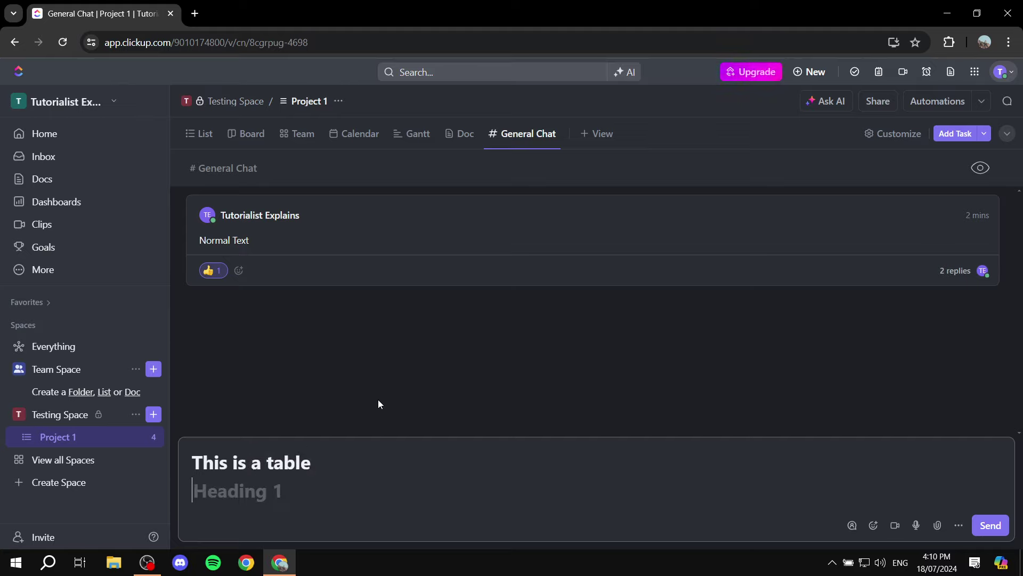
key(Return)
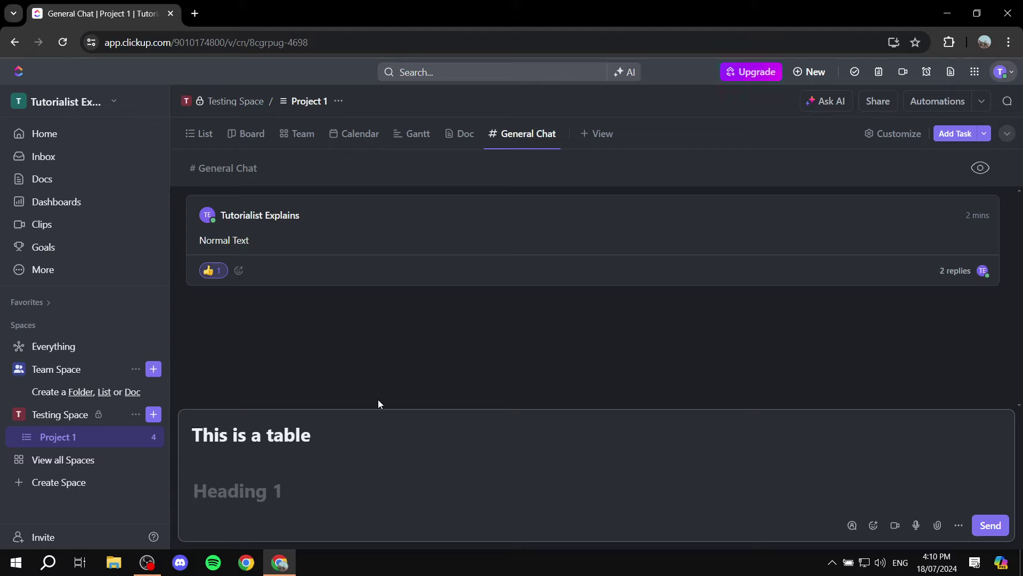
text(/)
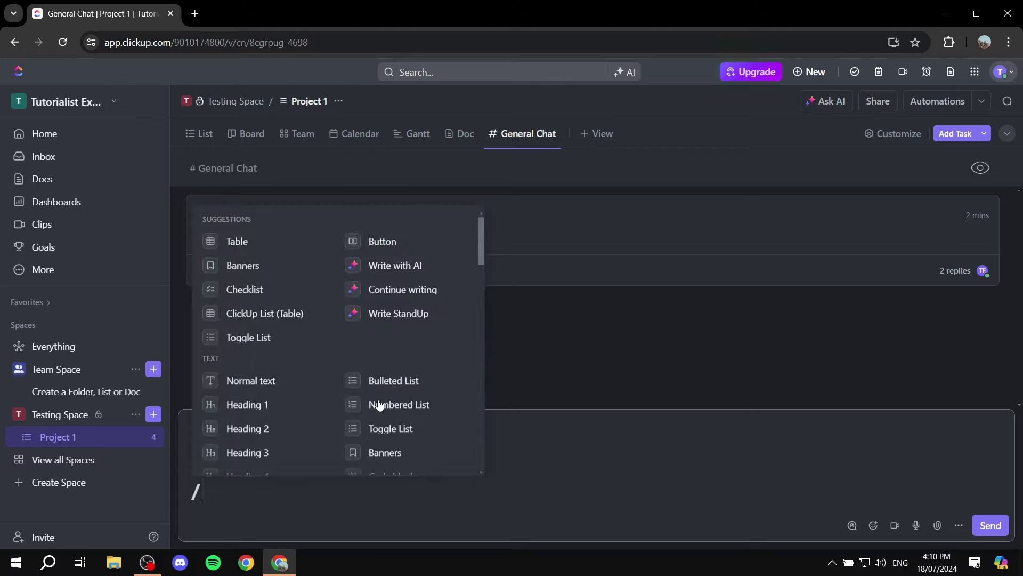
click(269, 235)
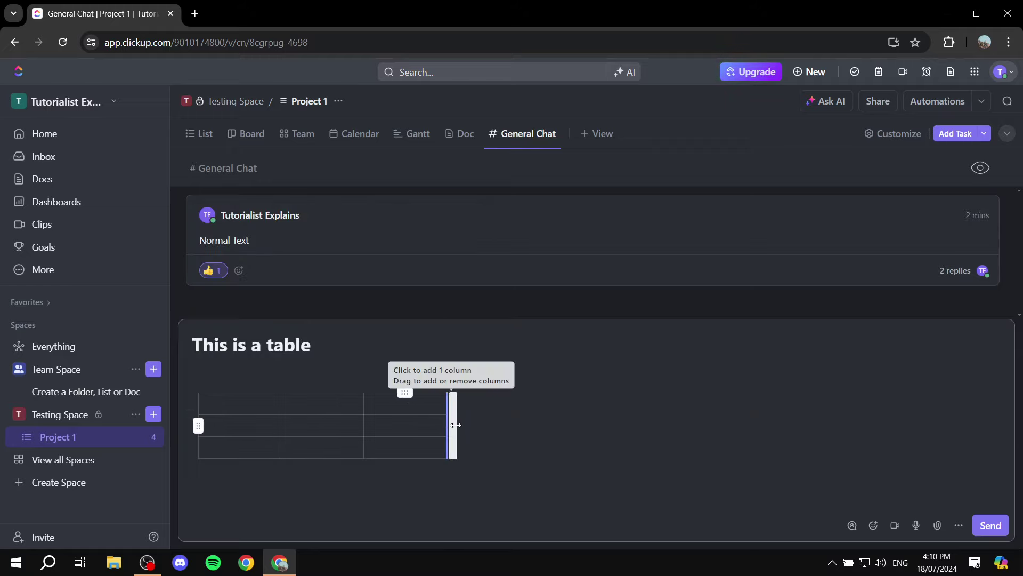
click(456, 425)
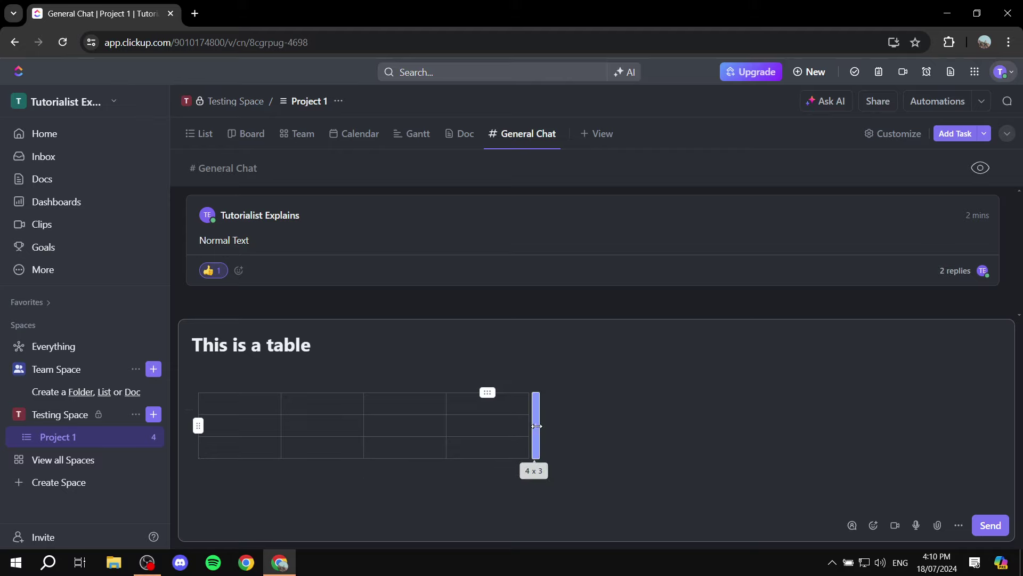
drag(537, 426, 613, 426)
drag(398, 465, 467, 488)
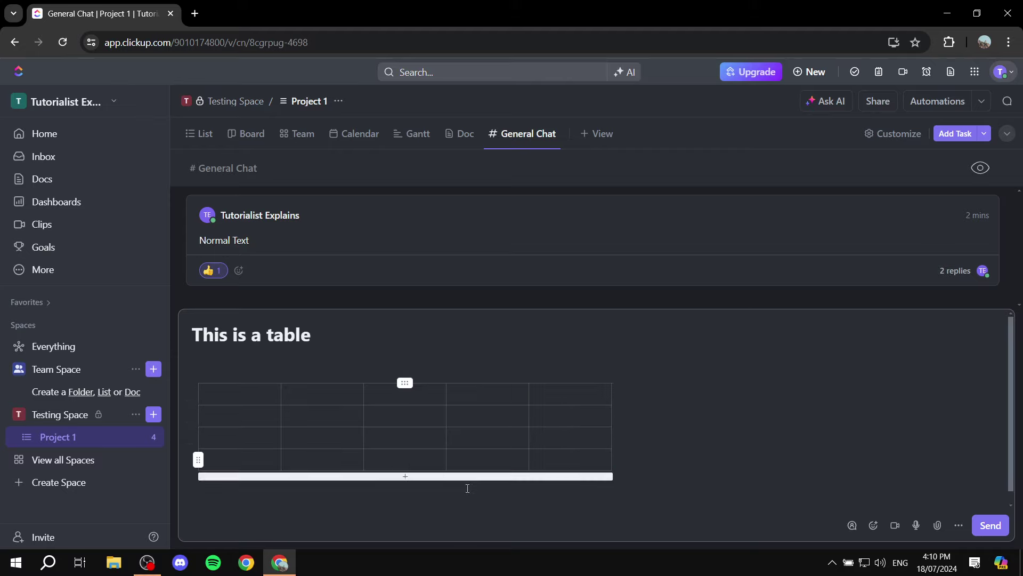
Fill table cells with 'Chat', '2' and '3', then send the message.
click(255, 392)
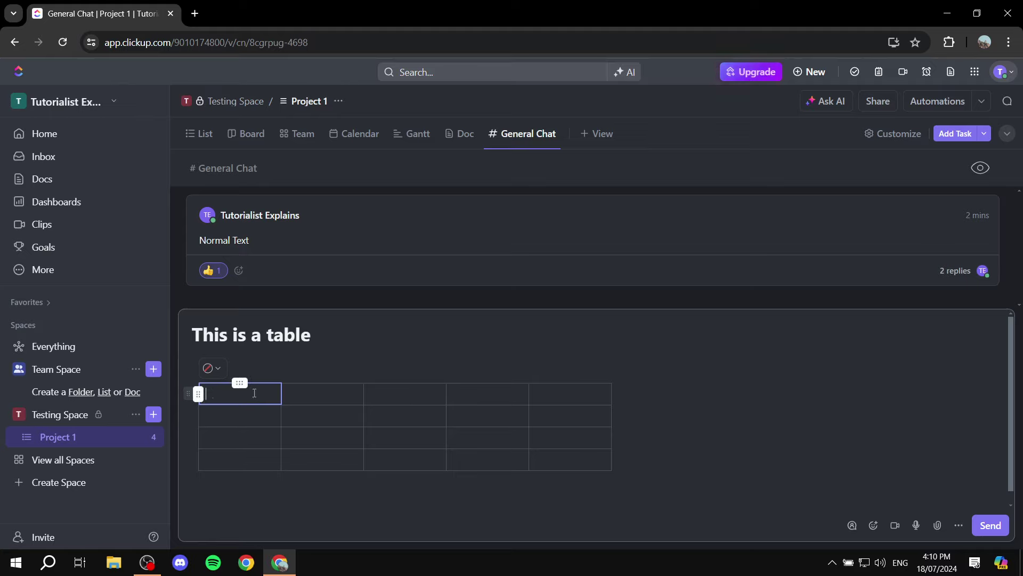
text(Chat)
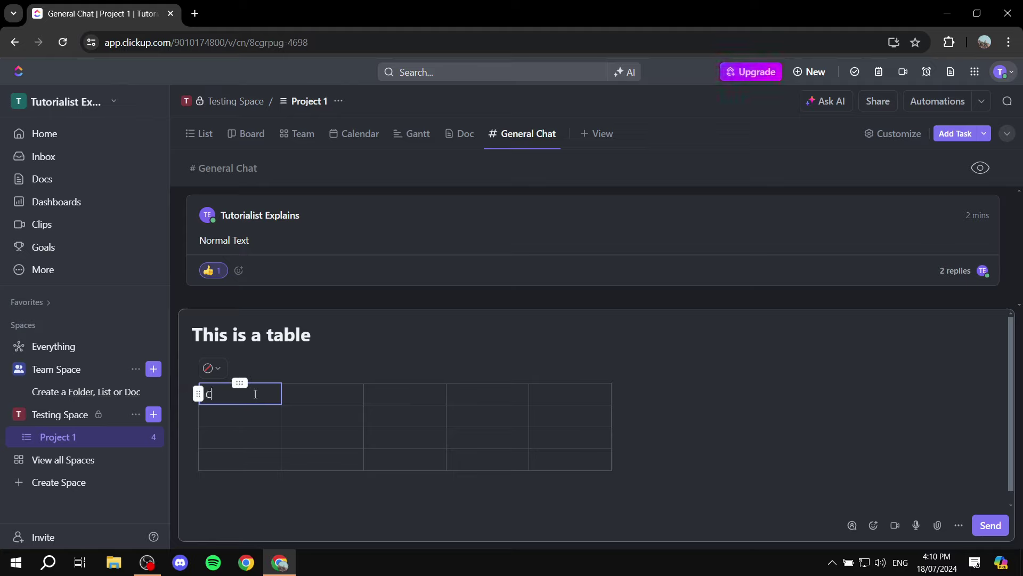
click(323, 407)
text(2)
click(407, 418)
text(3)
click(469, 419)
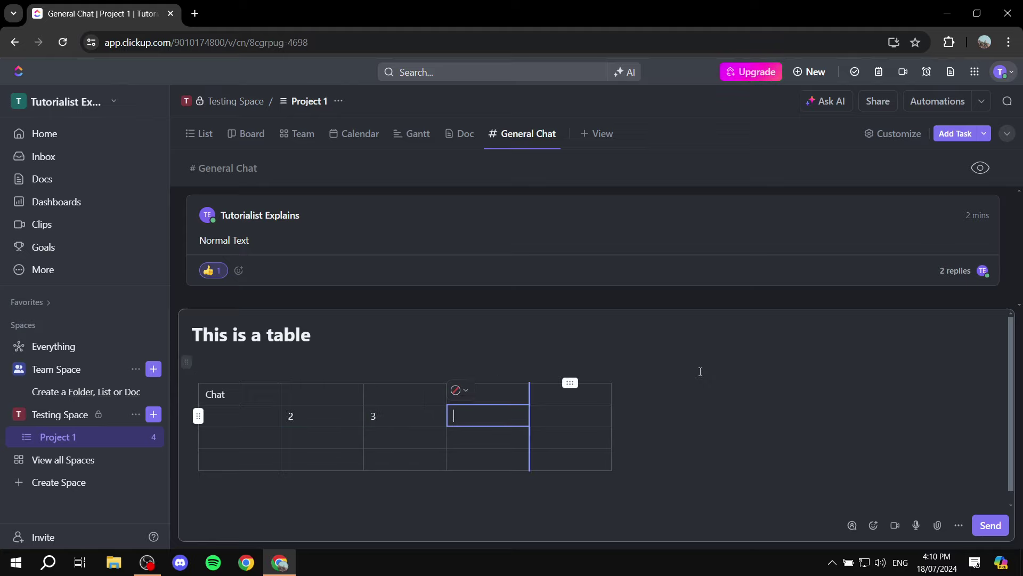
click(717, 381)
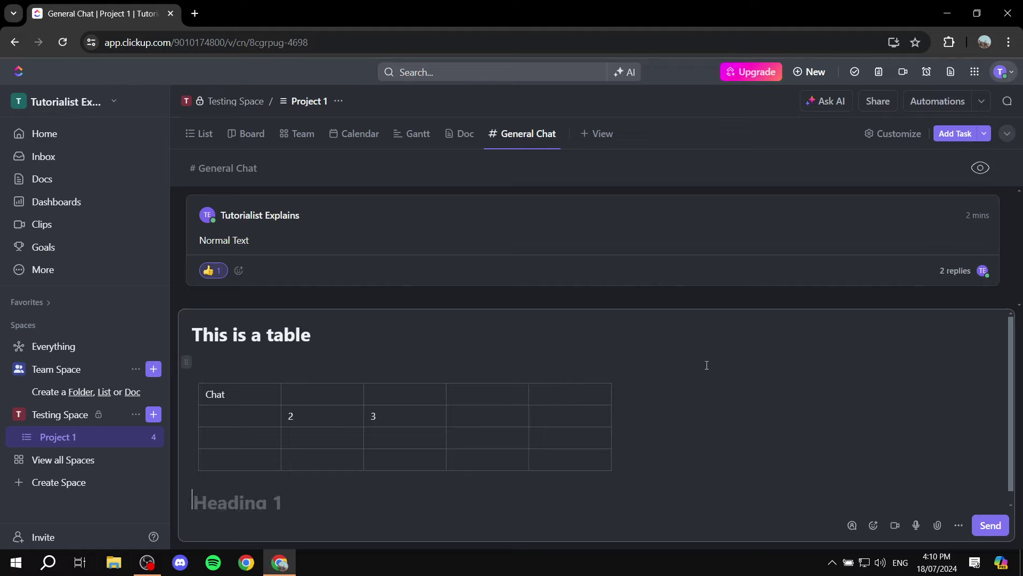
click(973, 525)
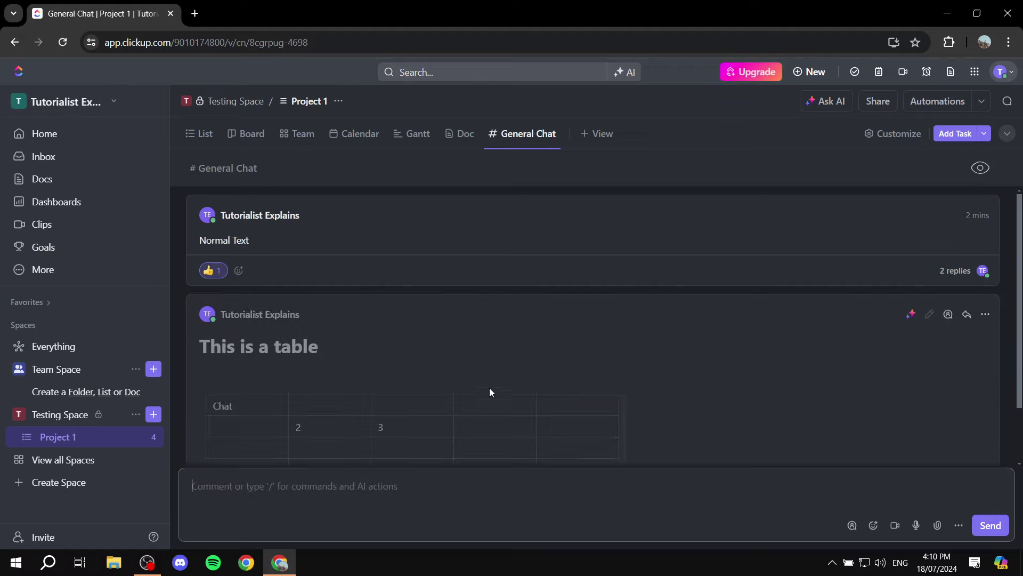
scroll(466, 320, down, 2)
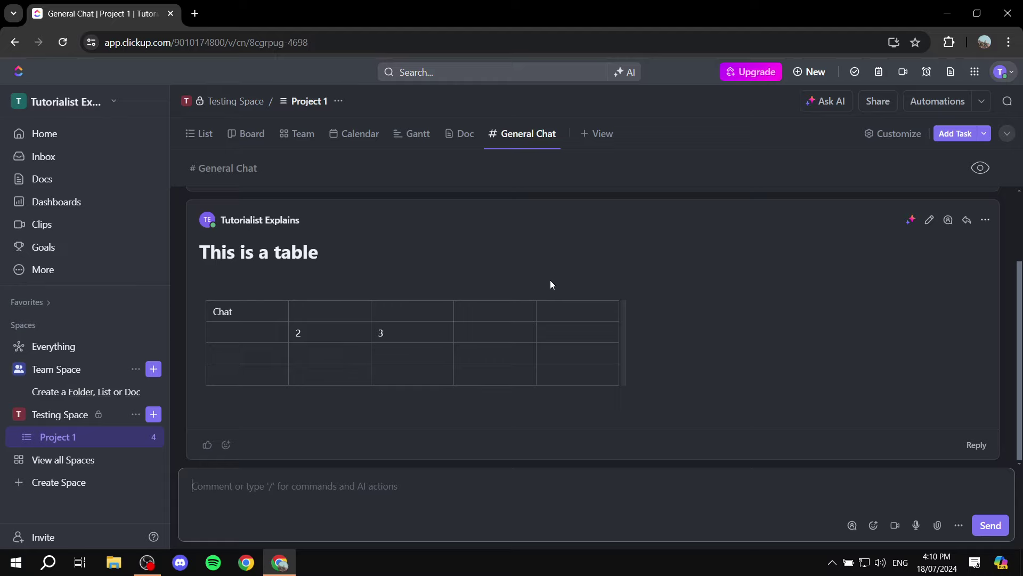
click(613, 133)
Add a second chat view named 'Scheduling', then return to General Chat.
scroll(561, 326, down, 10)
scroll(384, 319, up, 5)
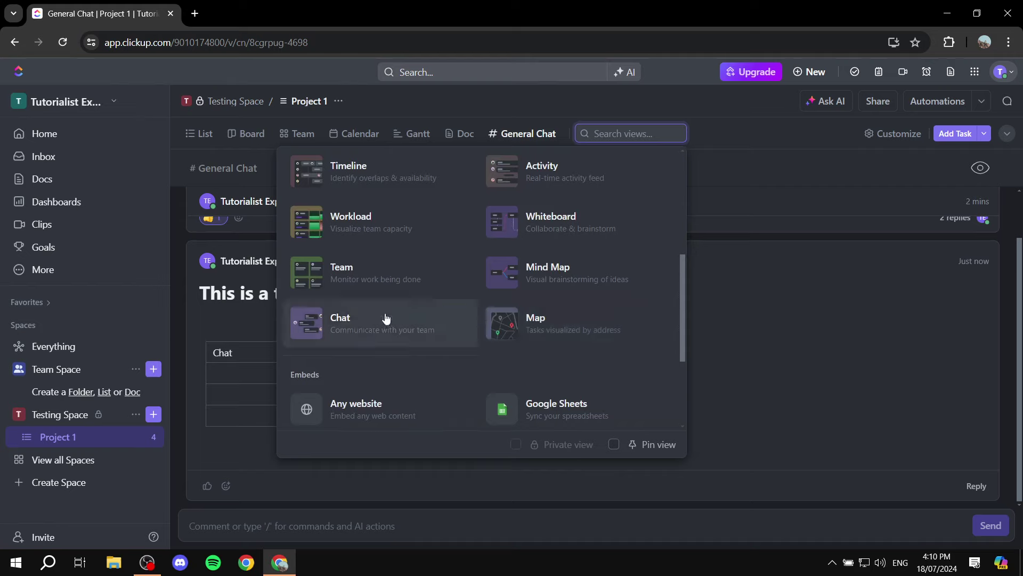
click(349, 329)
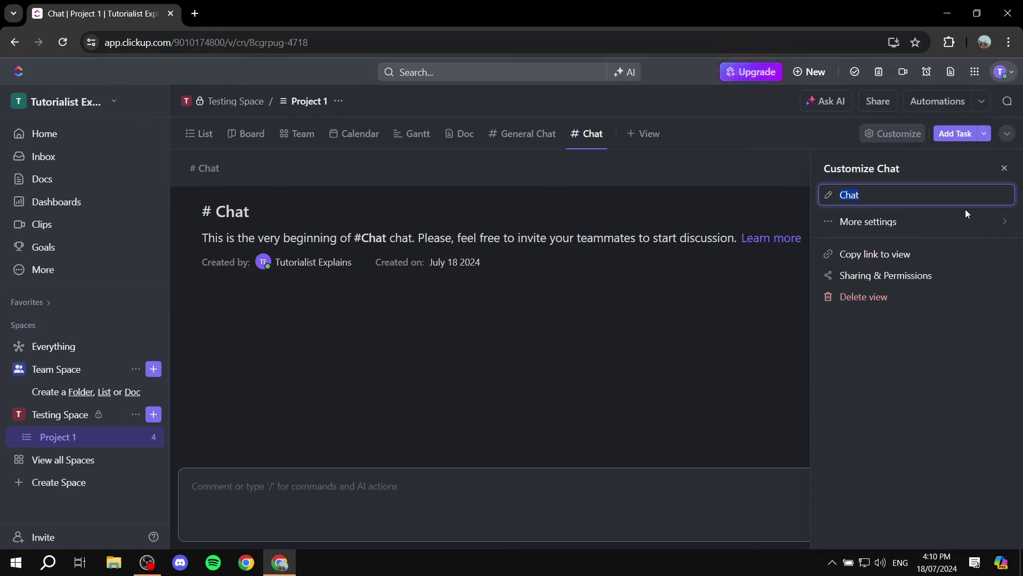
text(Scheduling)
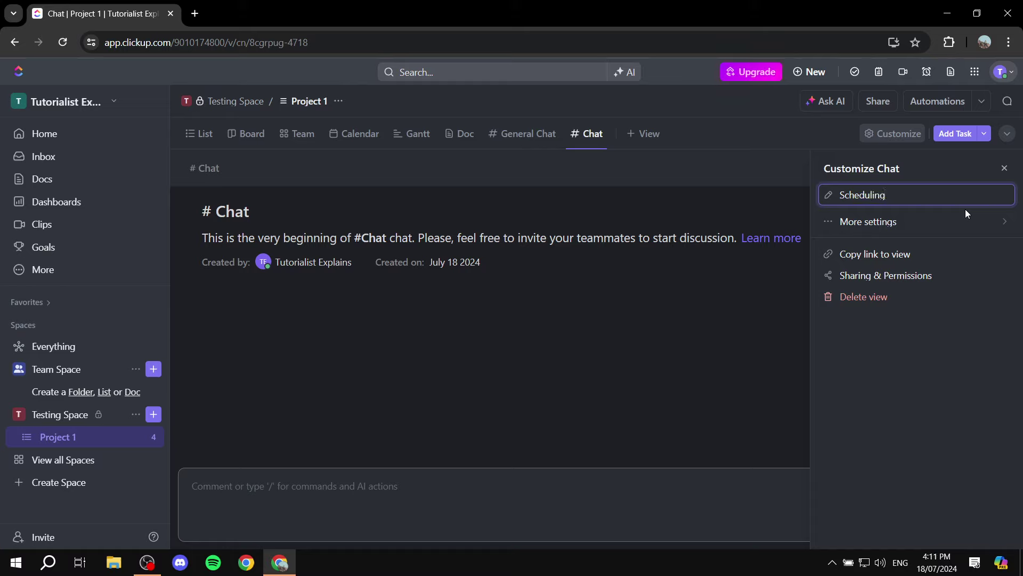
key(Return)
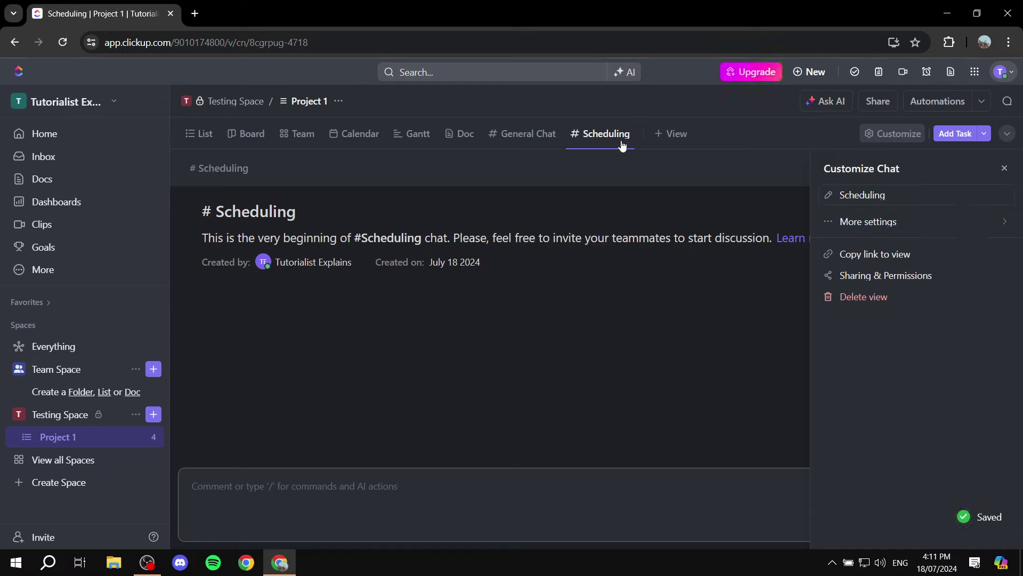
click(529, 133)
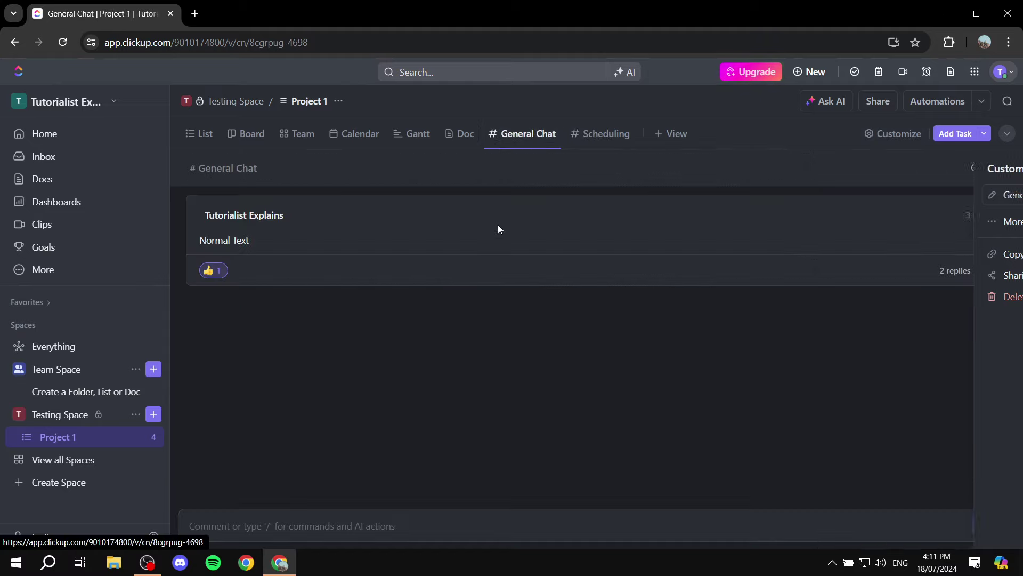
click(380, 484)
text(@)
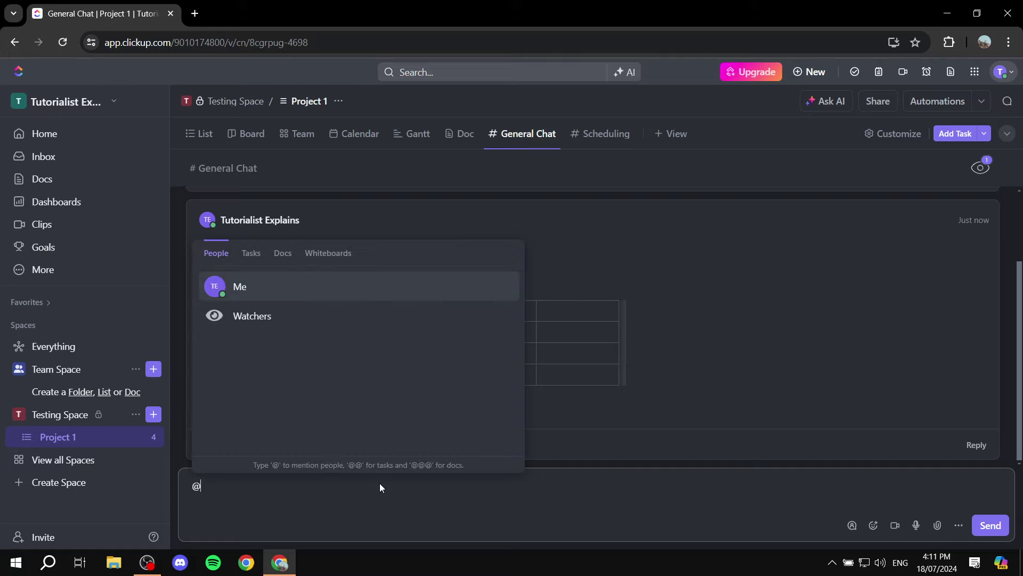
click(278, 292)
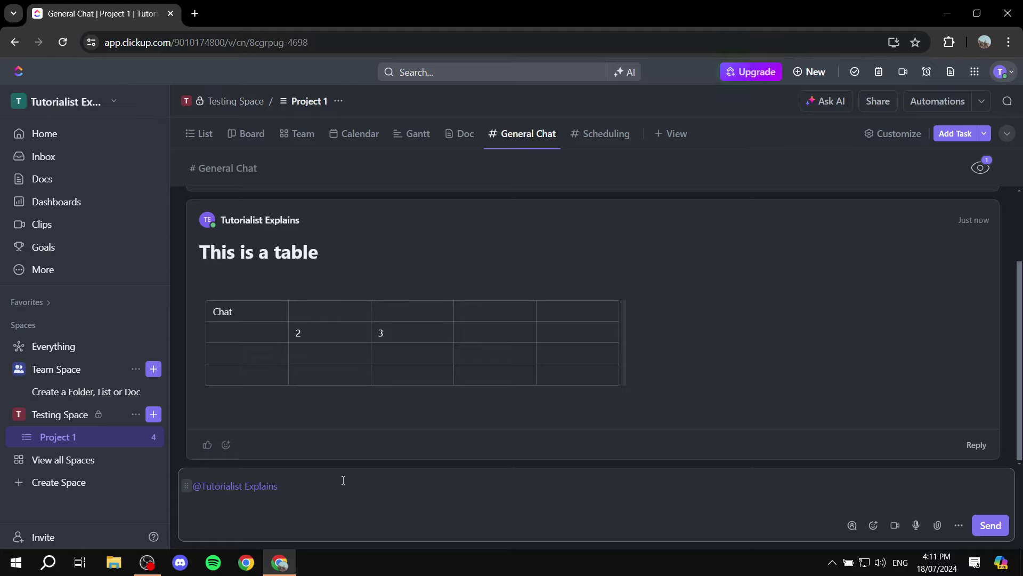
text(Add a message)
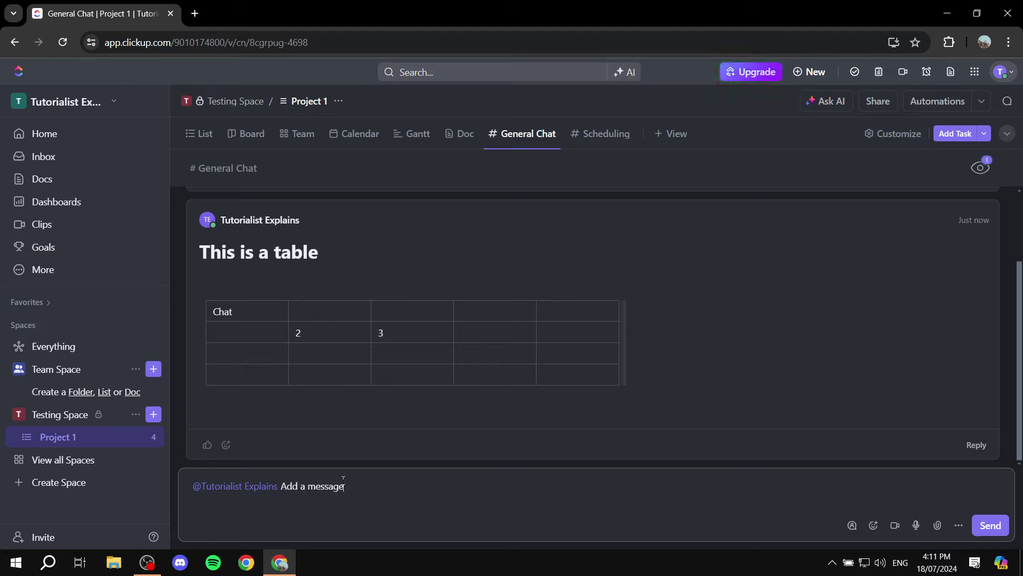
key(Return)
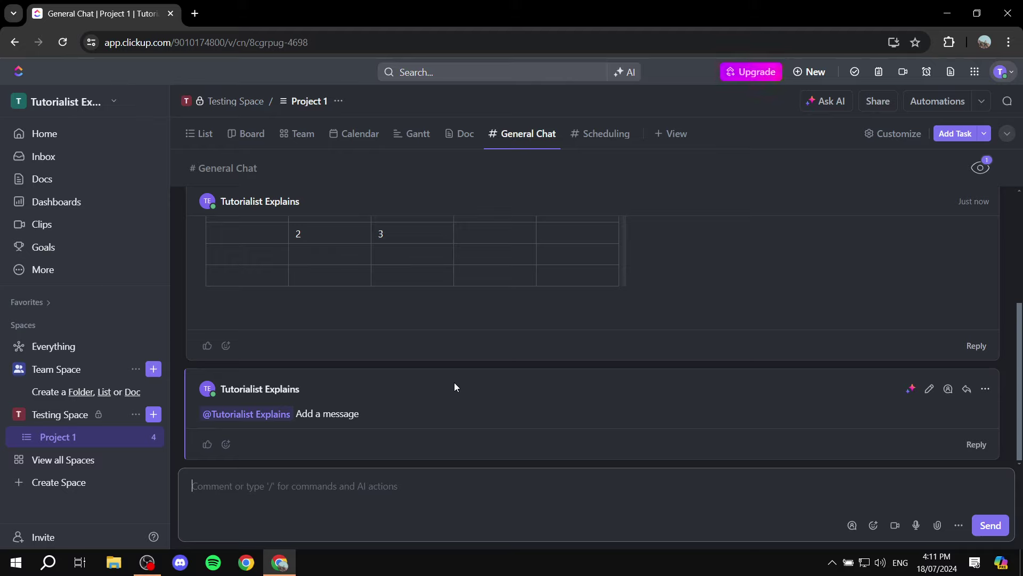
text(@@)
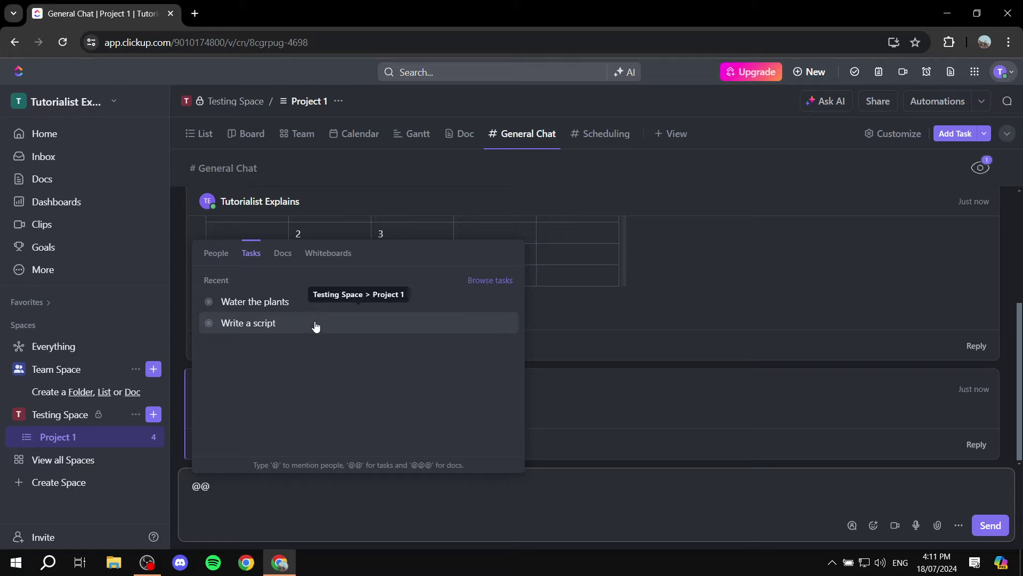
Send a message linking the Write a script task with the word 'Reminder'.
click(291, 324)
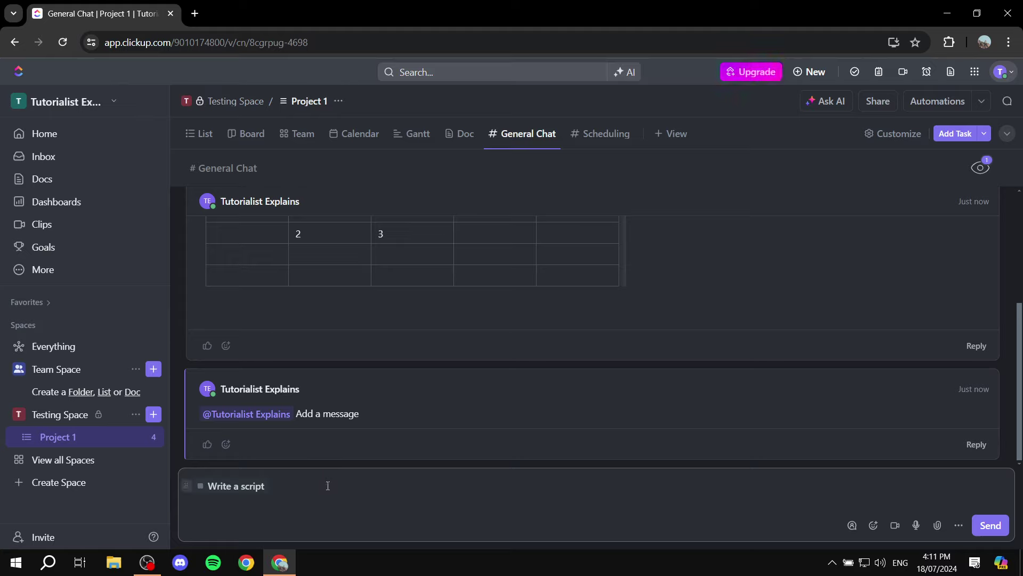
text(Reminder)
key(Return)
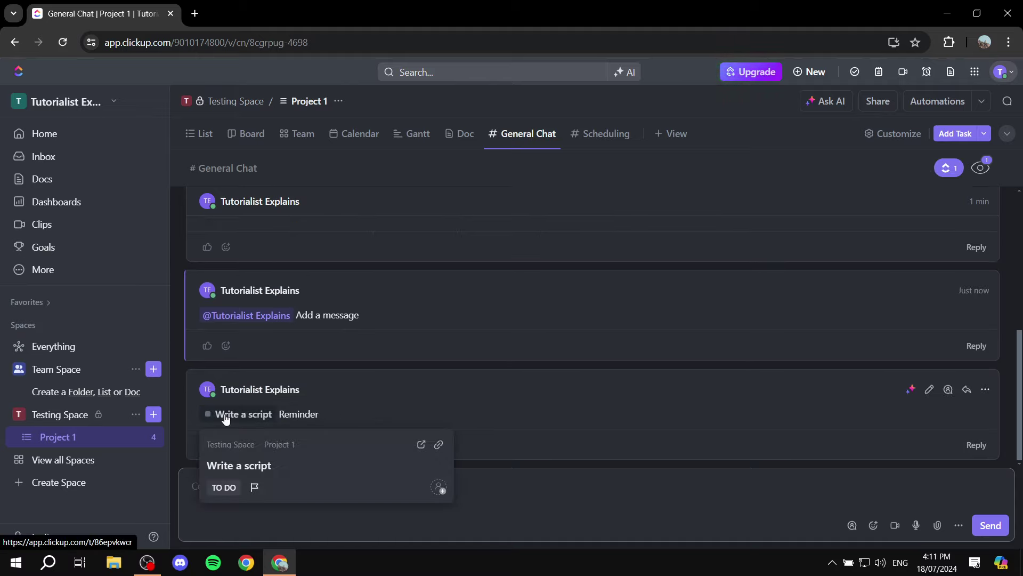
Preview the Write a script task details from its chip, then close them.
click(226, 417)
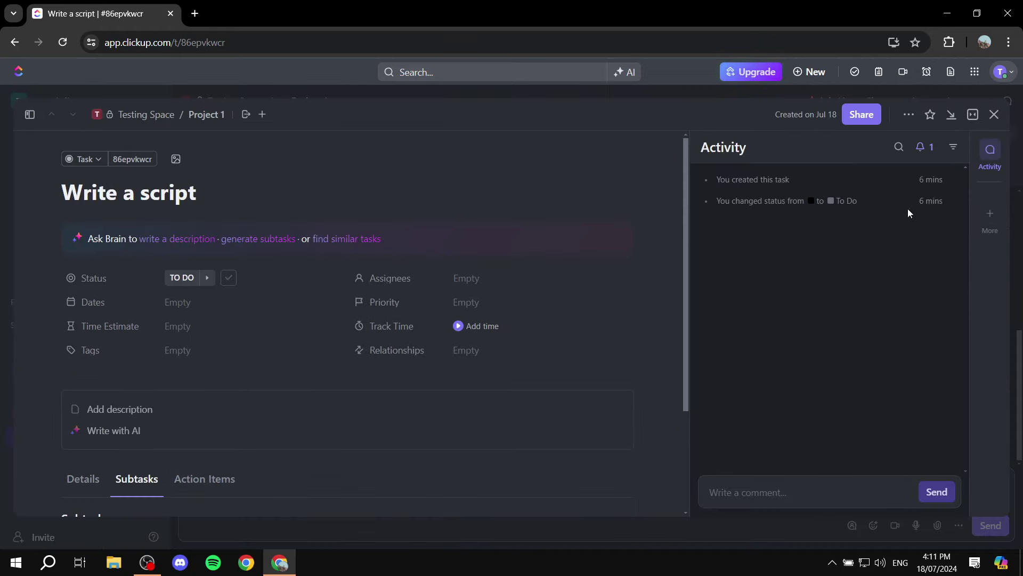
click(994, 117)
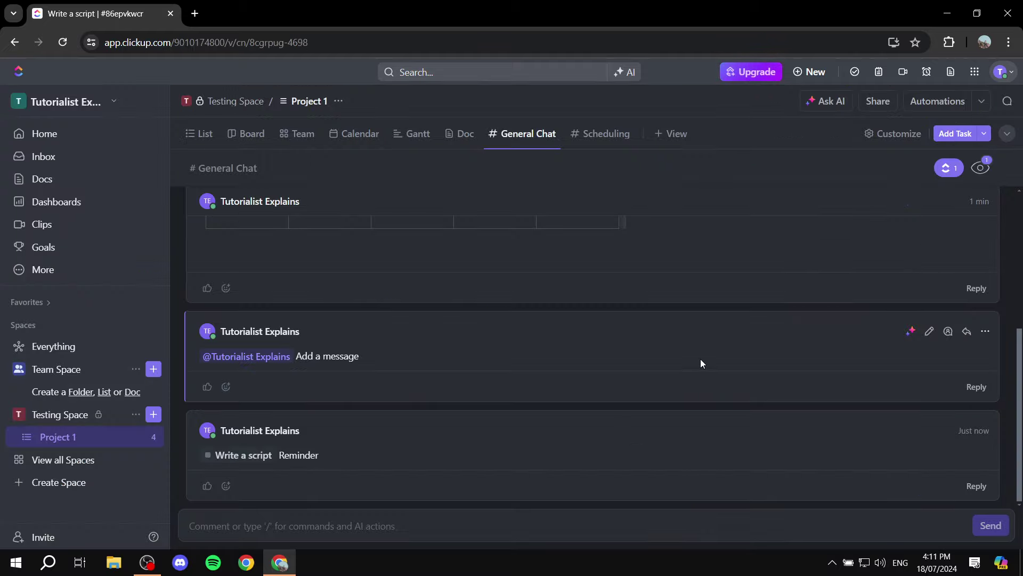
click(474, 523)
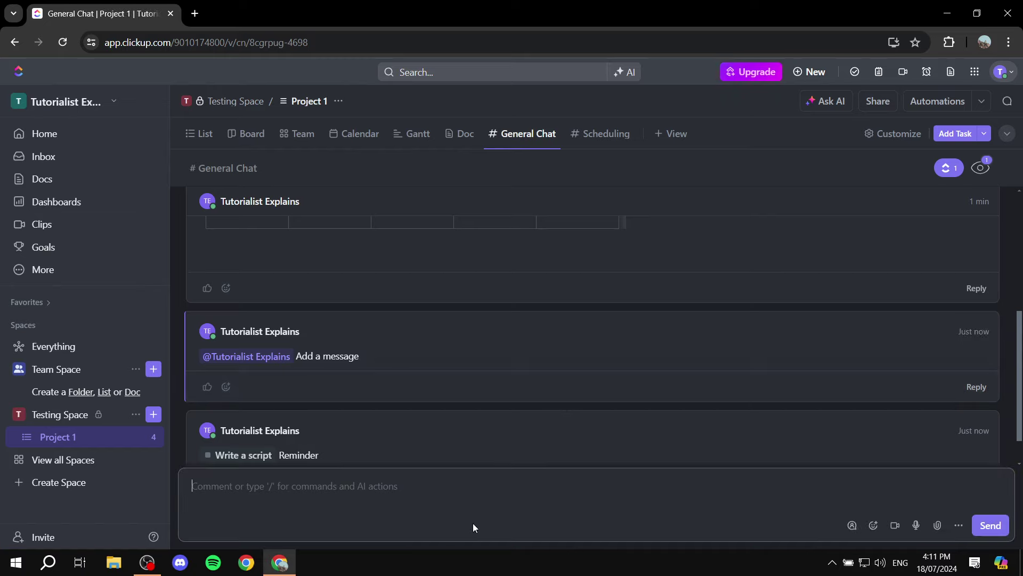
text(@@@)
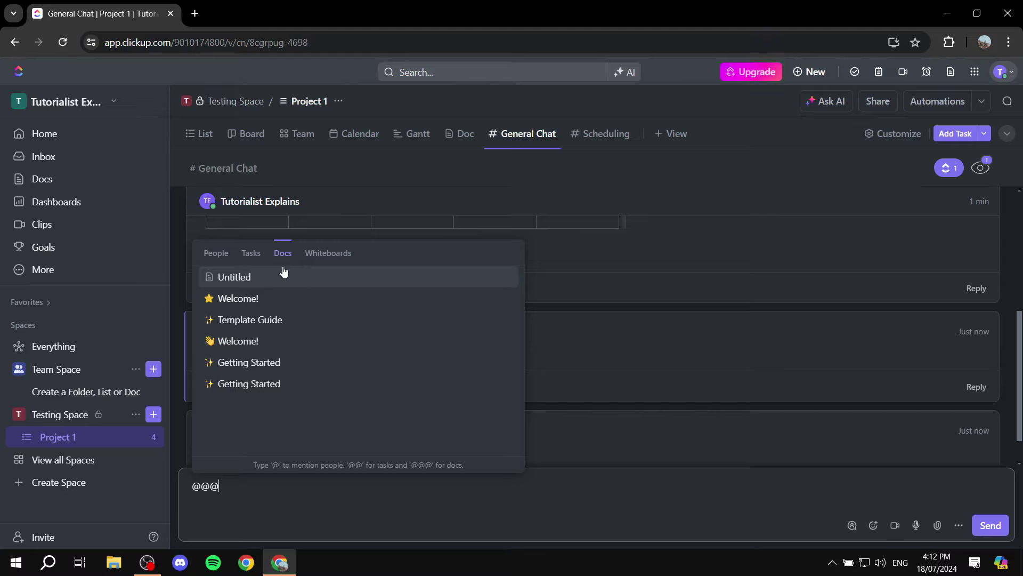
Send a message linking the Welcome! doc, then preview the doc and close it.
click(266, 298)
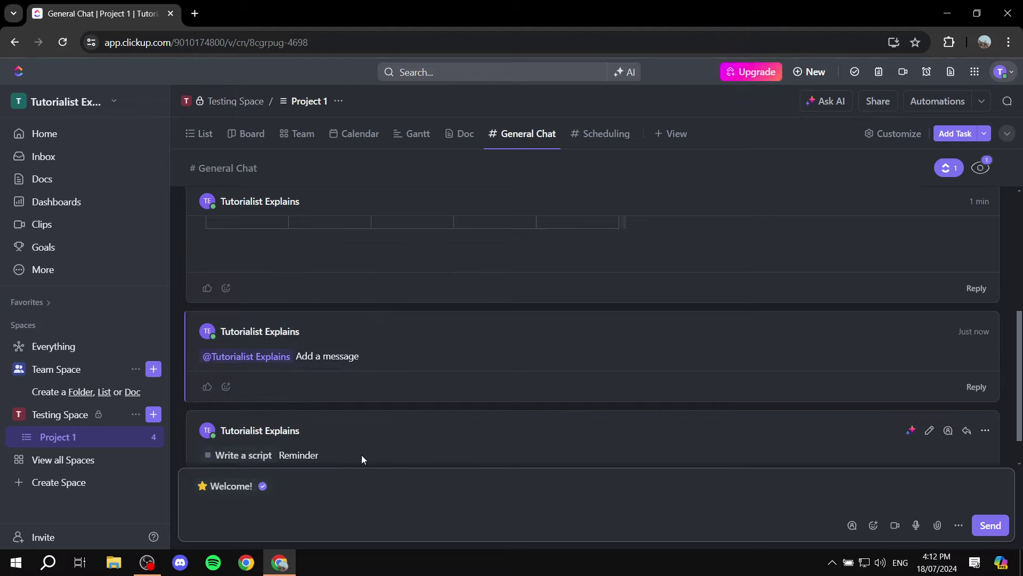
key(Return)
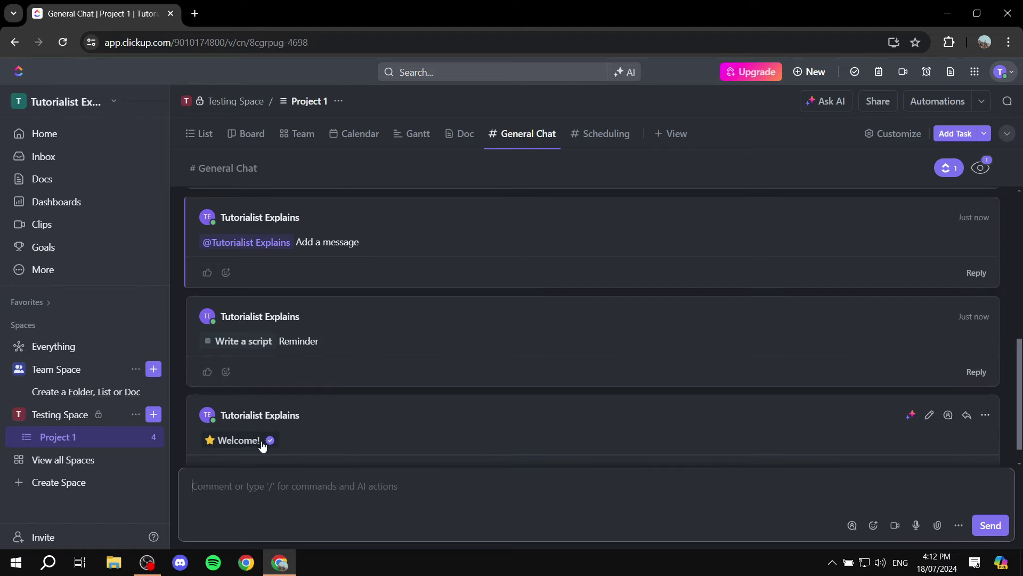
click(262, 448)
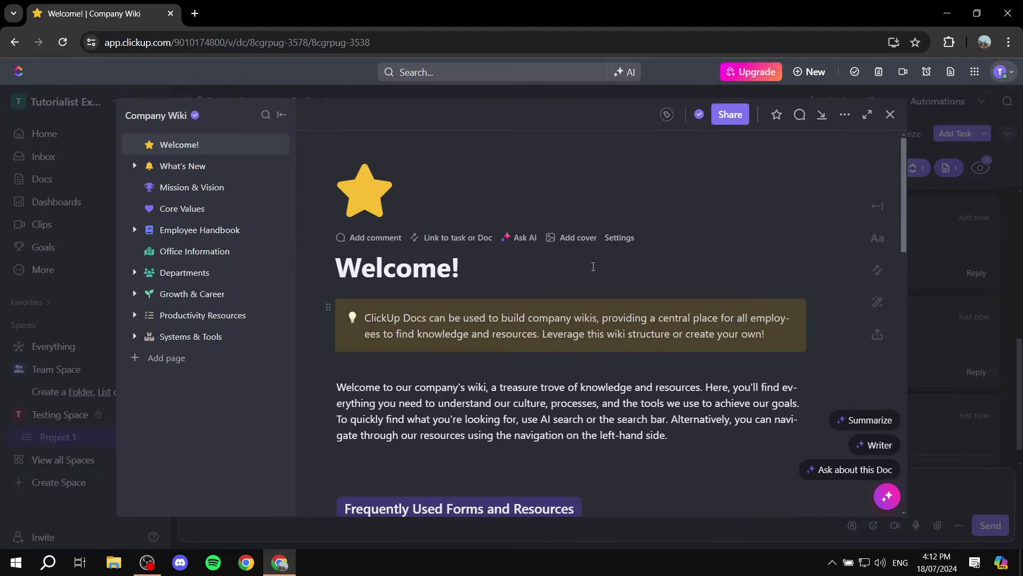
scroll(814, 253, down, 6)
click(890, 114)
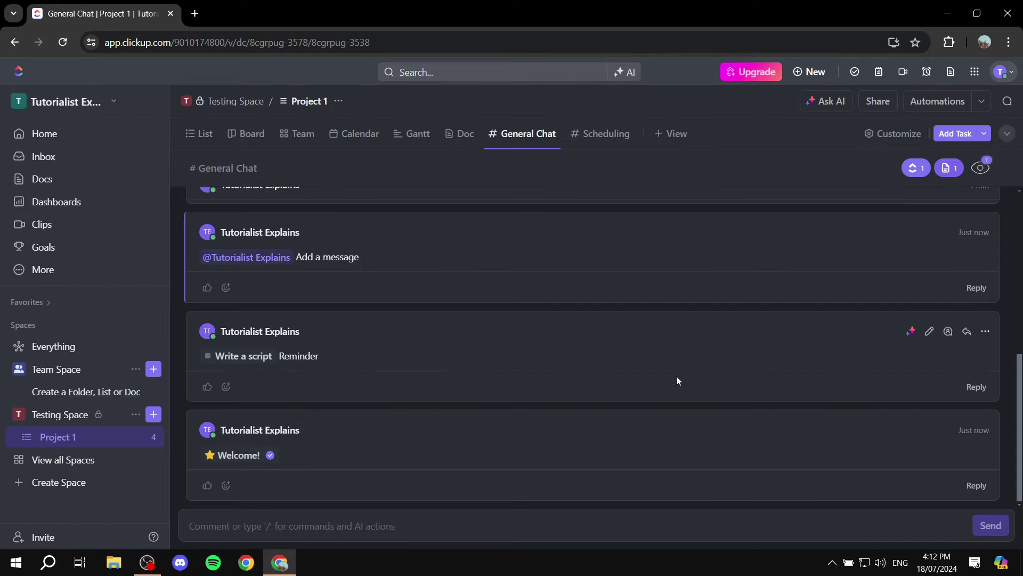
Browse the Whiteboards and People mention suggestions, then clear the unfinished mention.
click(425, 527)
text(@@)
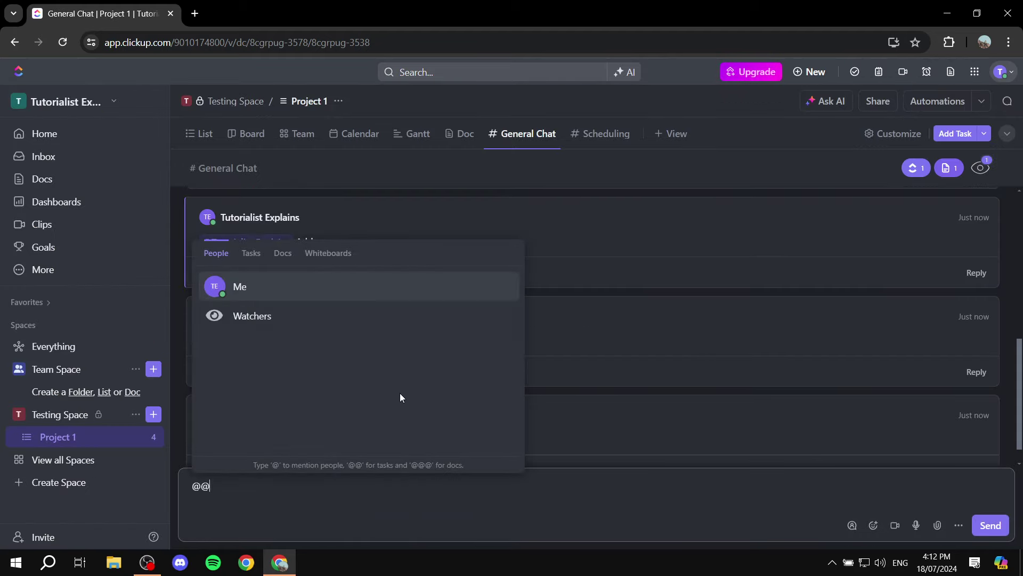
click(342, 258)
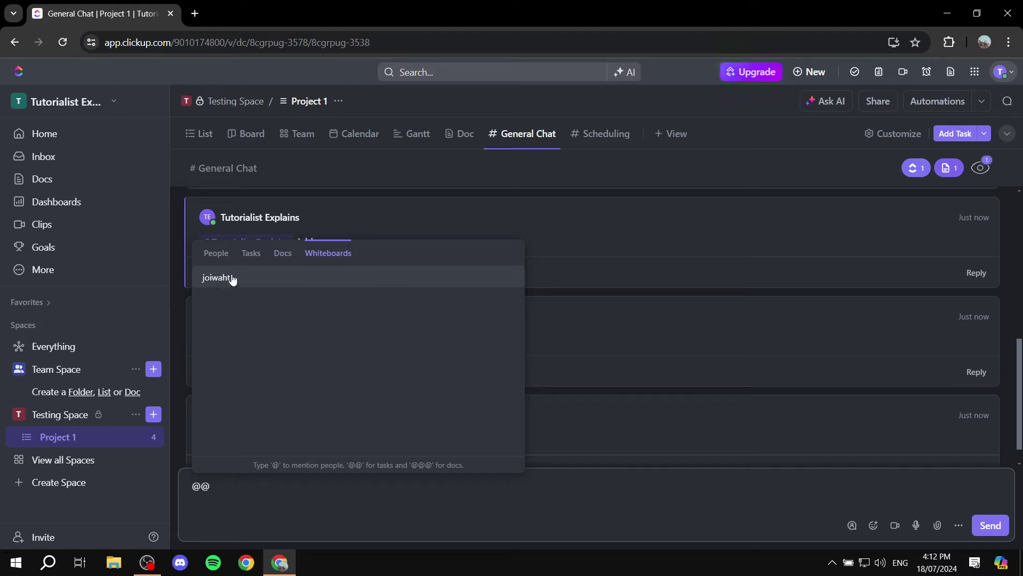
click(215, 253)
click(313, 505)
key(BackSpace)
key(BackSpace)
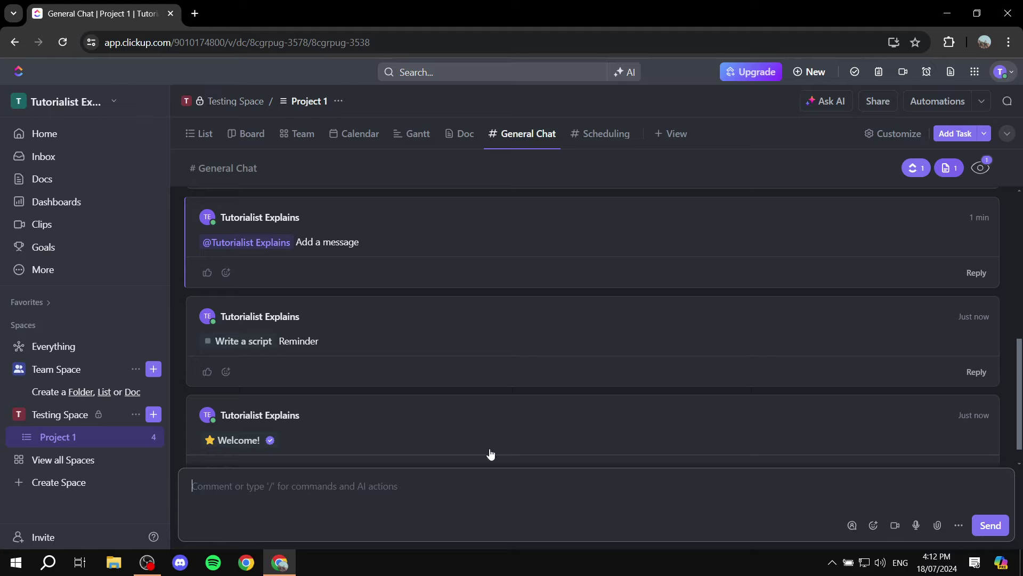
Start a screen clip recording of the entire screen with microphone access allowed.
click(896, 526)
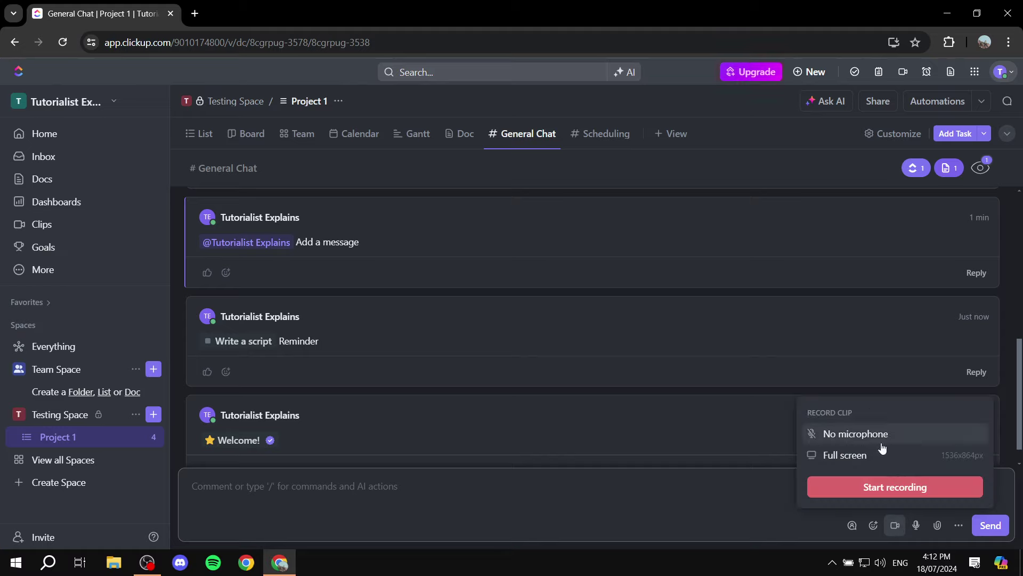
click(916, 488)
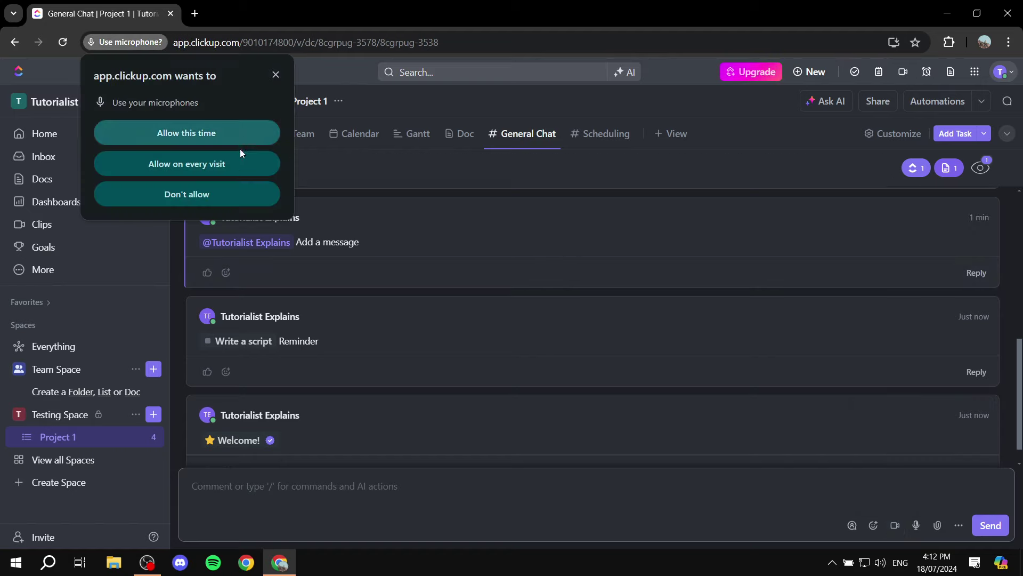
click(240, 131)
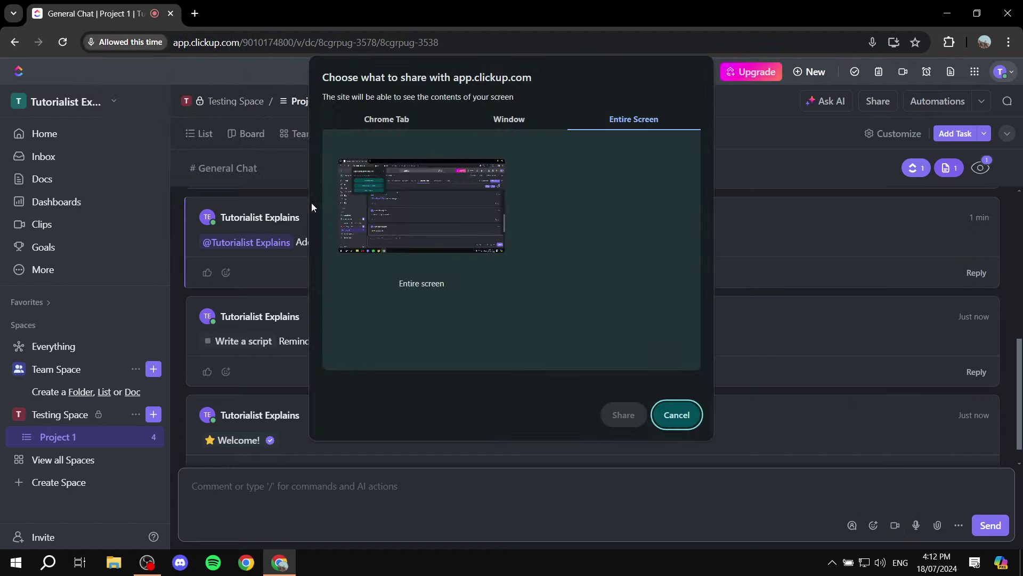
click(465, 226)
click(624, 415)
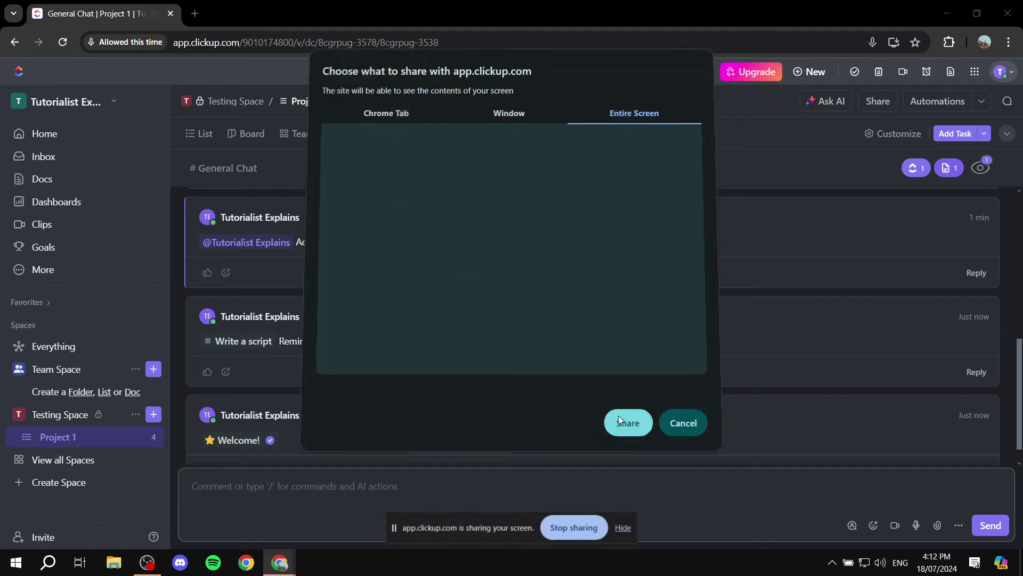
click(576, 523)
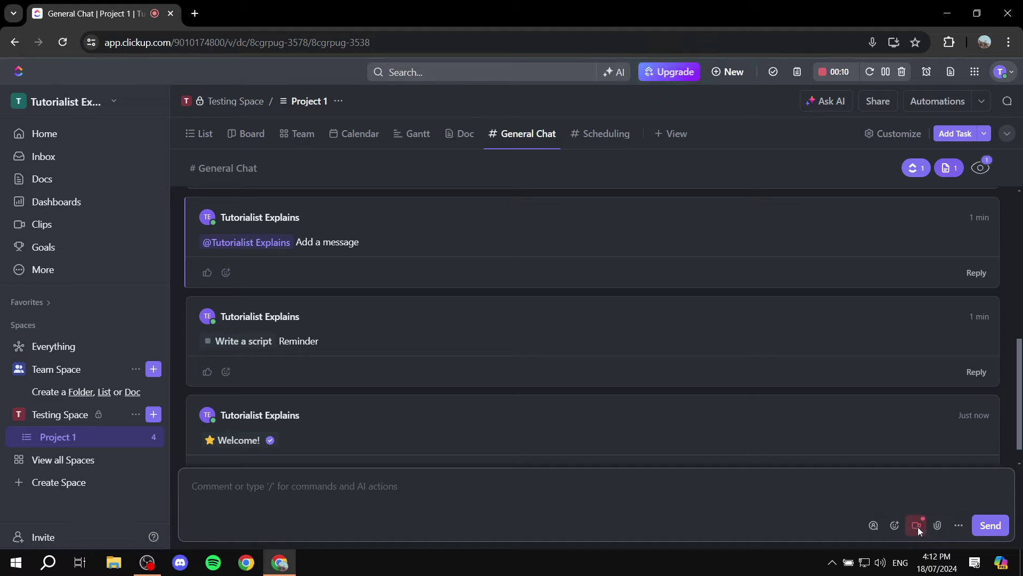
mouse_move(919, 525)
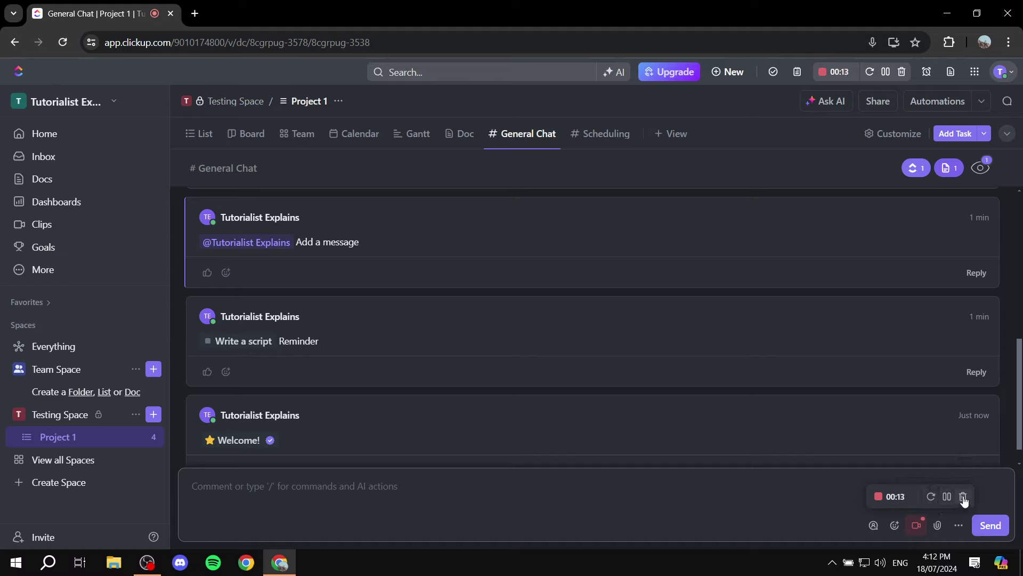
click(879, 498)
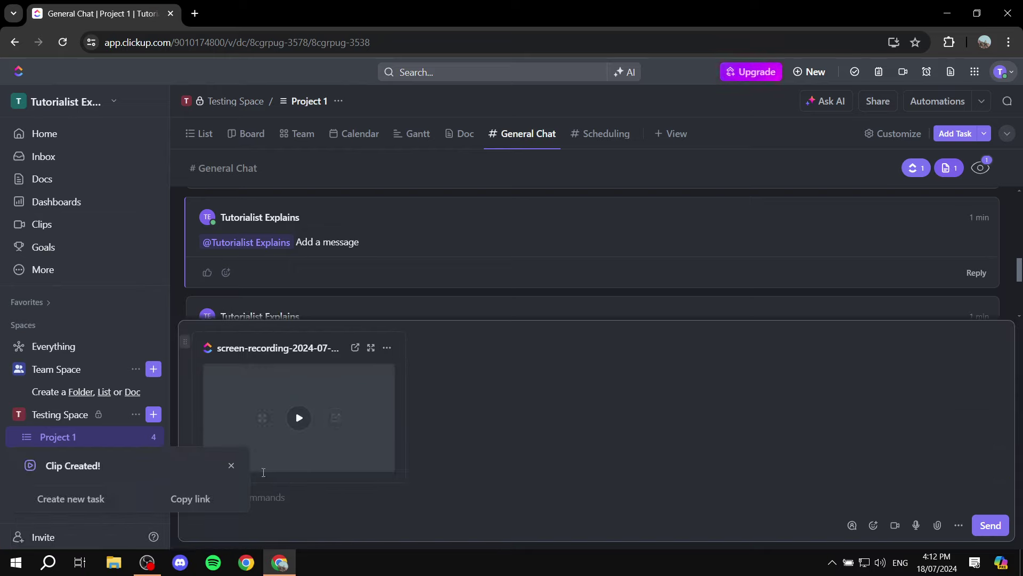
click(232, 467)
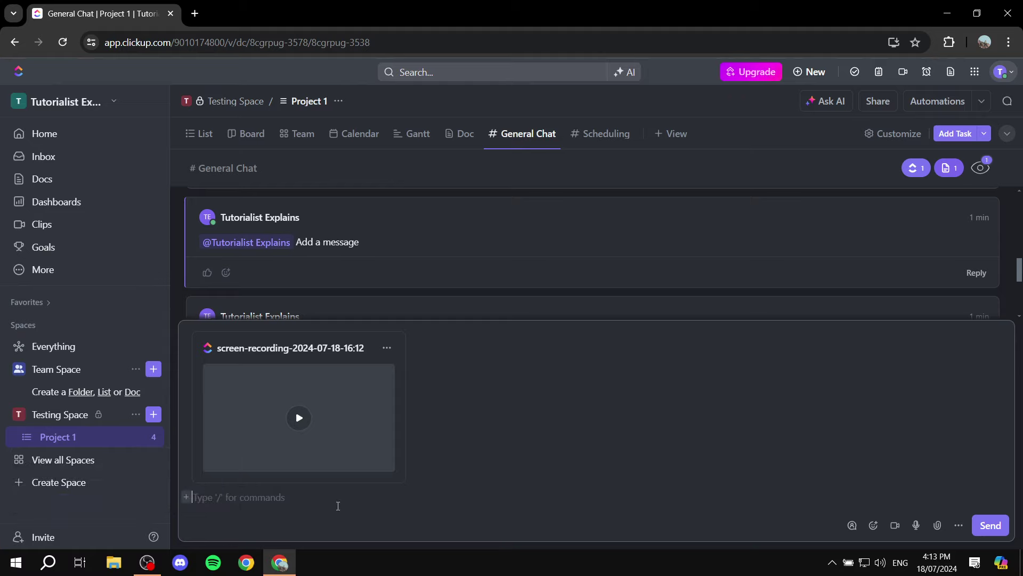
key(Return)
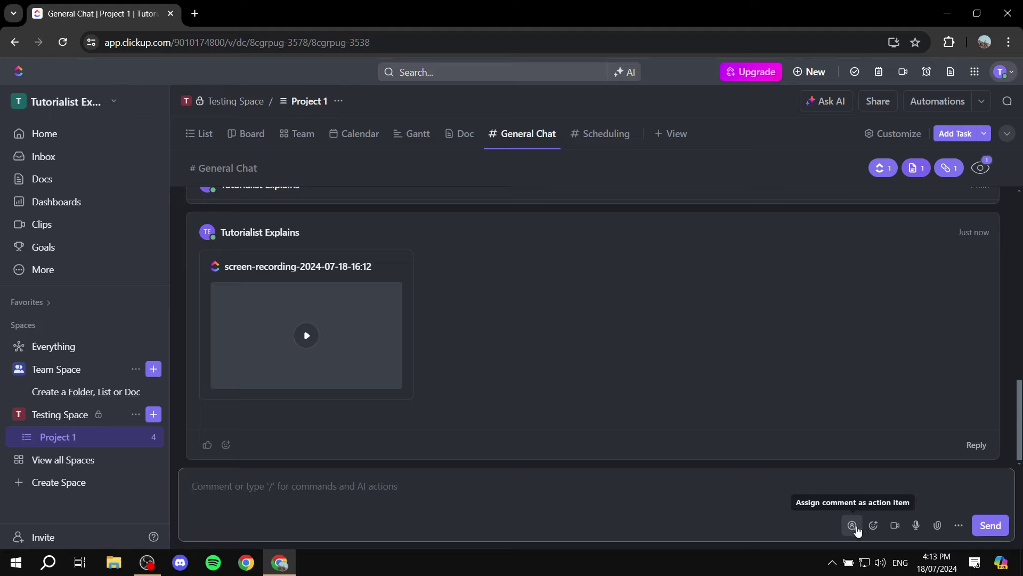
Go to the ClickApps page in personal settings.
click(958, 527)
click(958, 528)
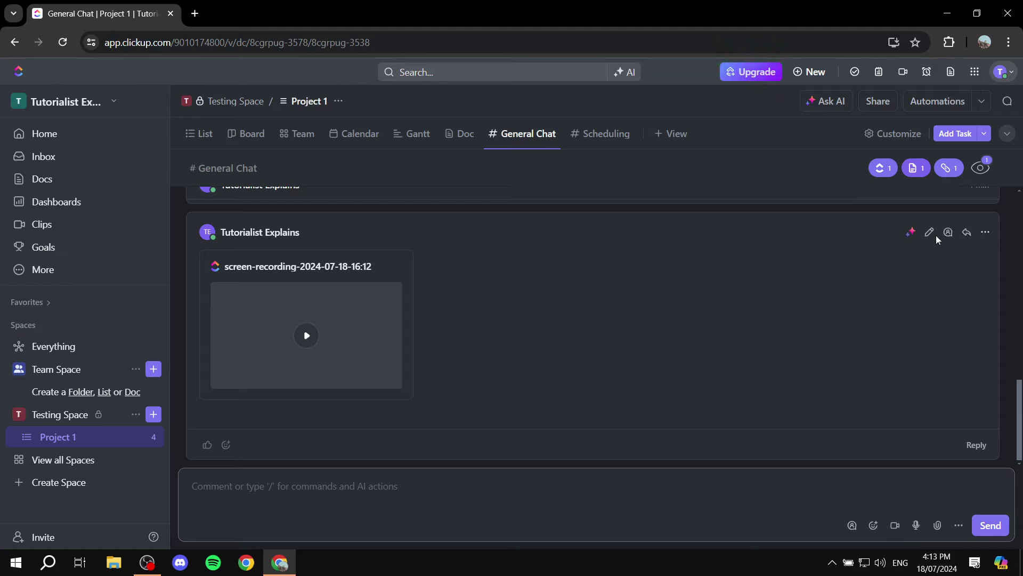
click(1002, 72)
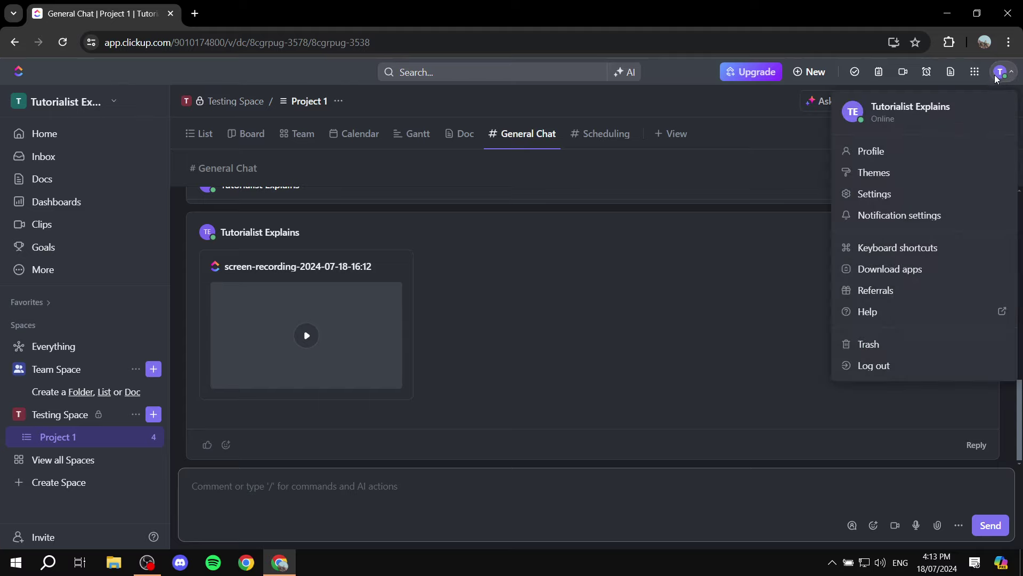
click(876, 194)
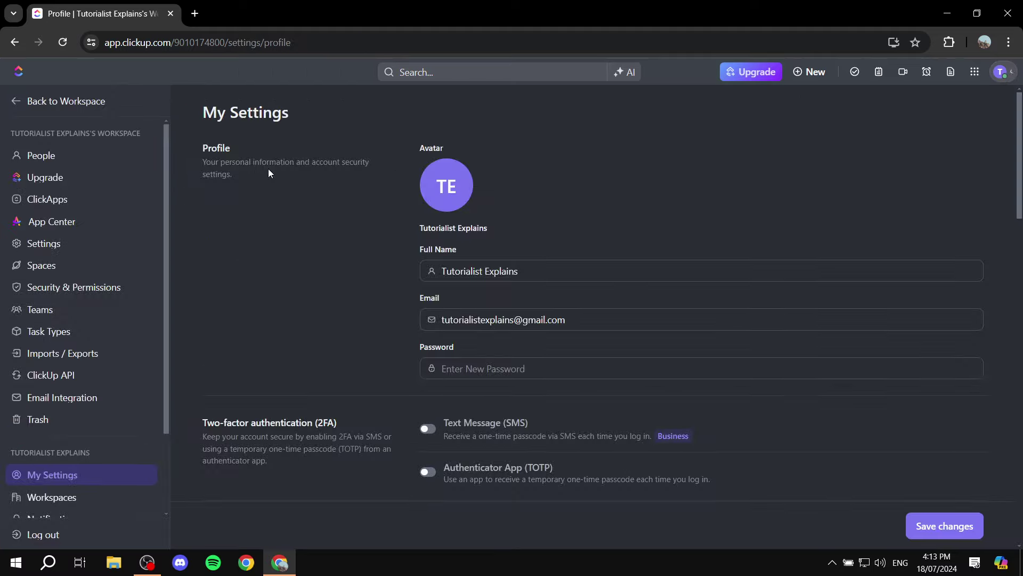
click(40, 199)
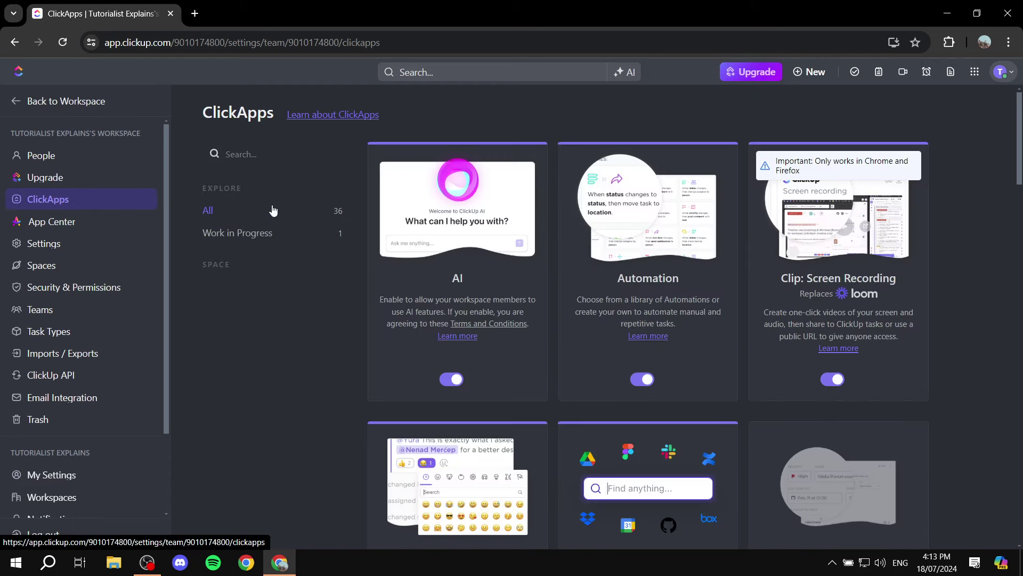
Check the Clip: Screen Recording ClickApp and its browser warning, then return to the workspace.
drag(786, 281, 907, 287)
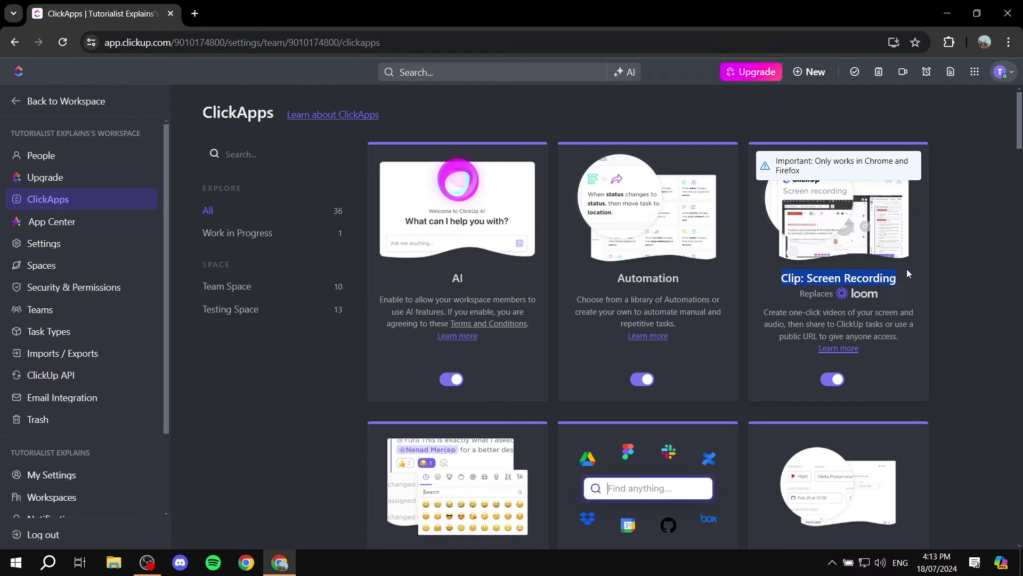
drag(816, 161, 912, 181)
click(957, 201)
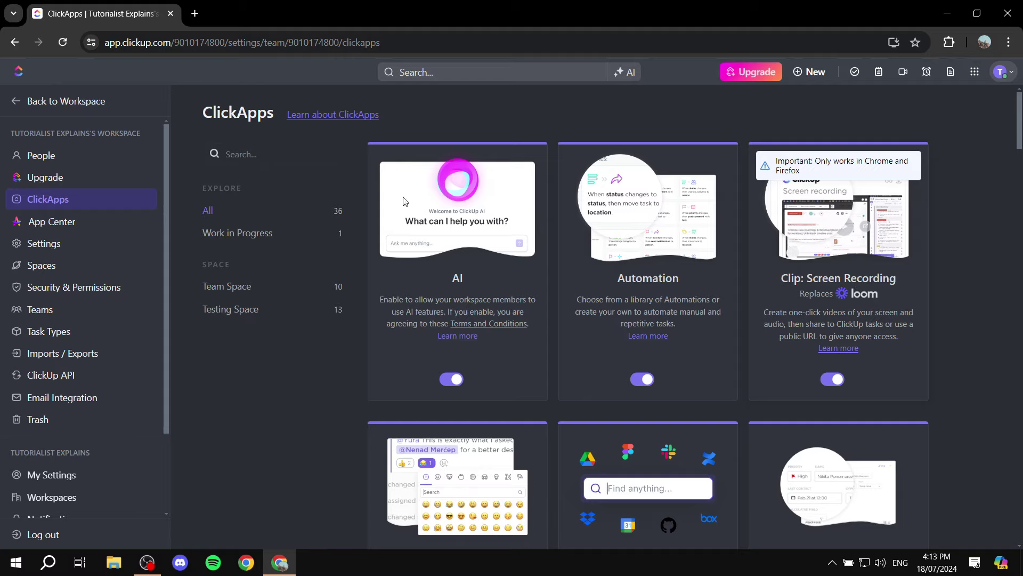
click(33, 101)
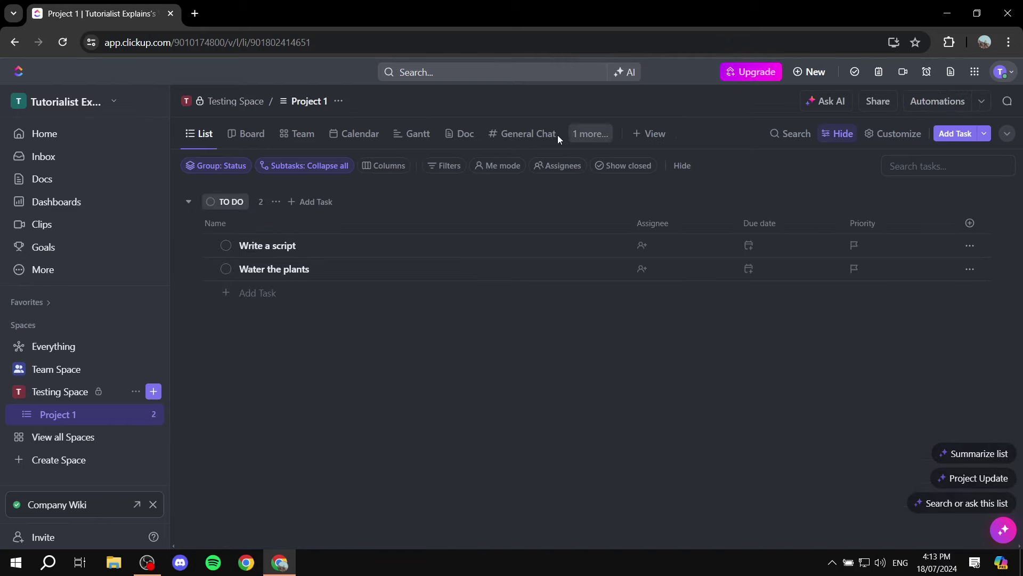
Switch to Project 1's General Chat view.
click(507, 134)
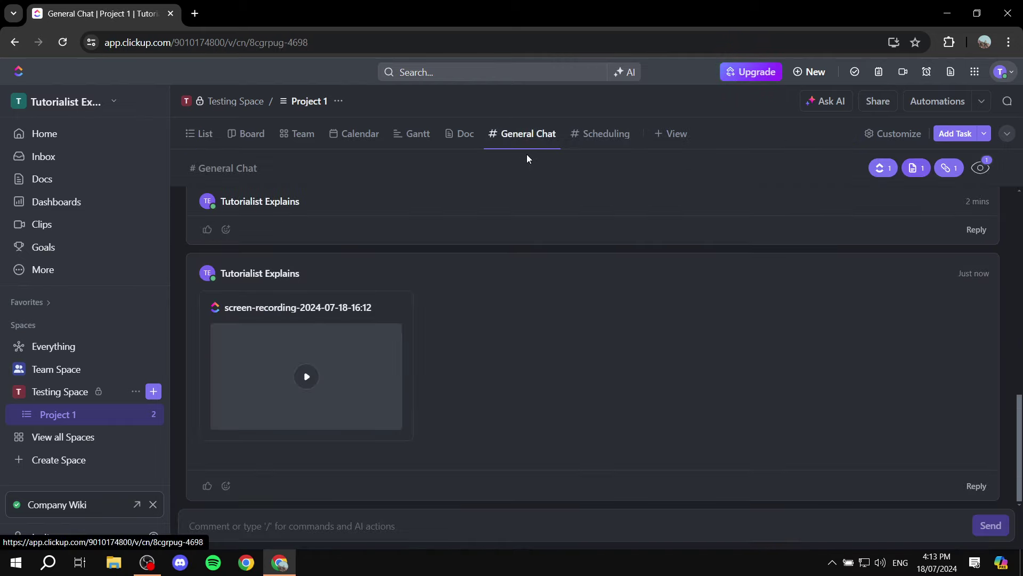